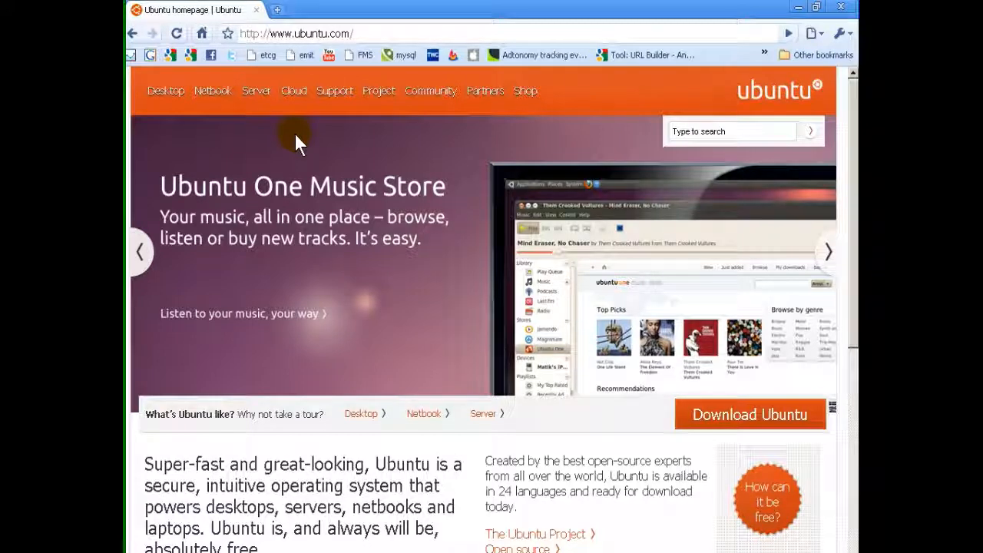
Step: Open the Ubuntu Server Edition download page from the Server section of the Ubuntu website
{"action": "left_click", "coordinate": [252, 113]}
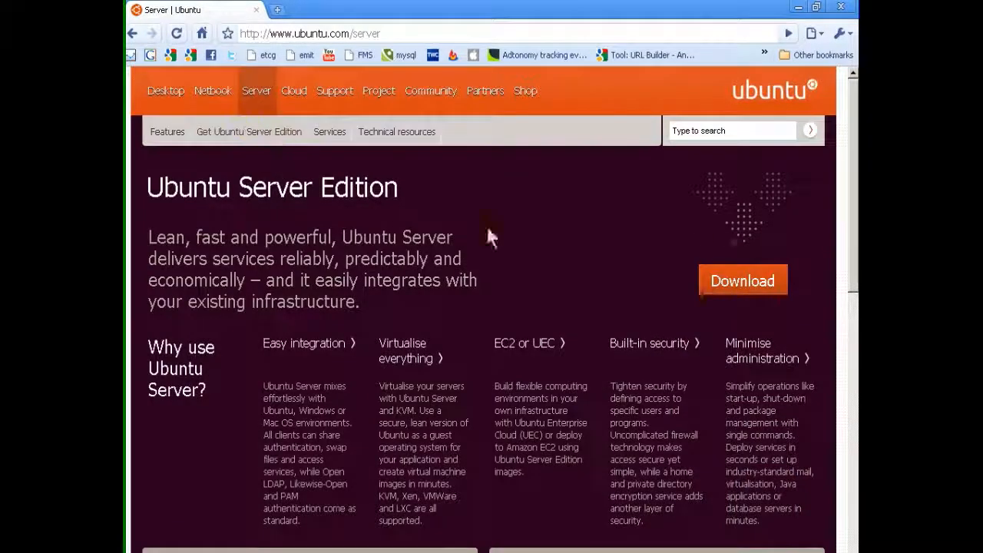
{"action": "scroll", "coordinate": [559, 238], "scroll_direction": "down", "scroll_amount": 1}
{"action": "scroll", "coordinate": [549, 240], "scroll_direction": "up", "scroll_amount": 1}
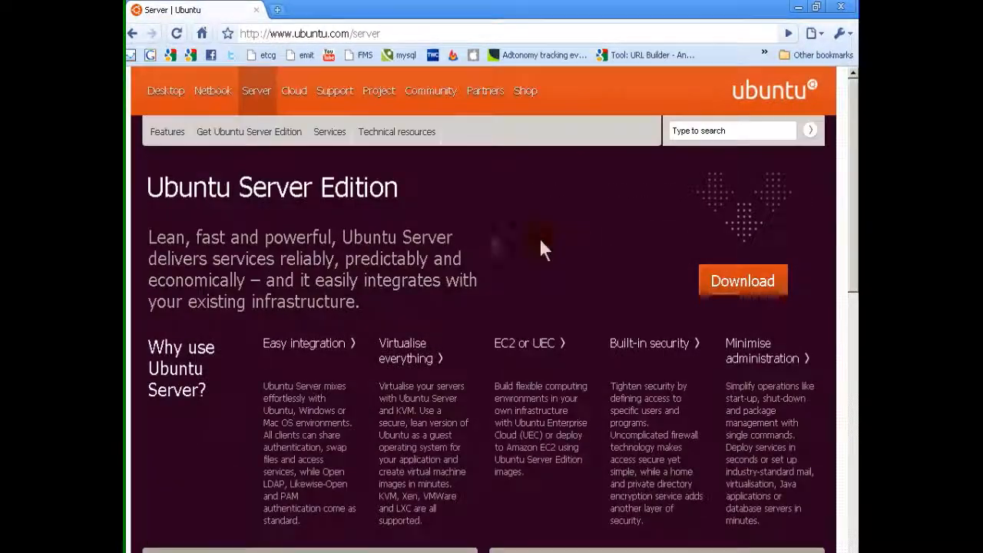
{"action": "left_click", "coordinate": [739, 285]}
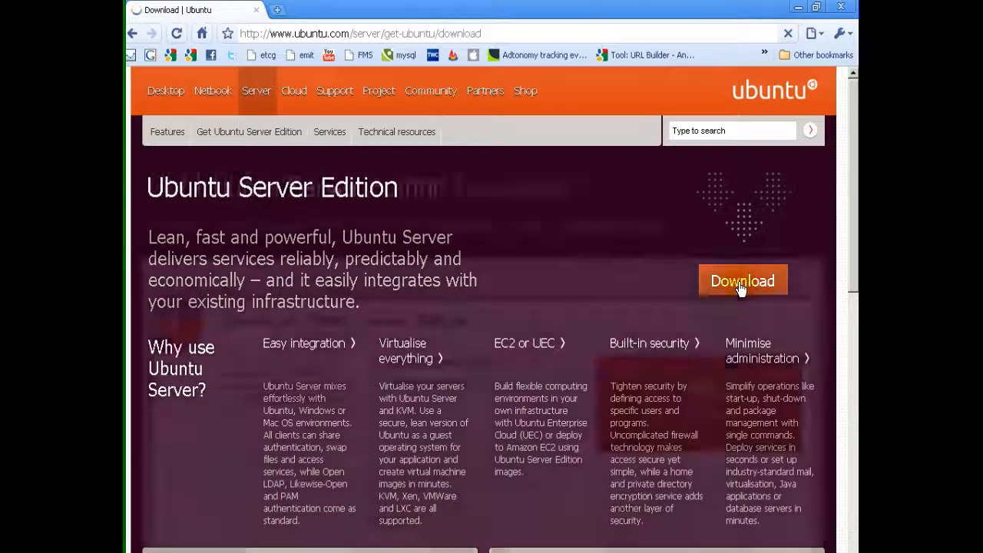
Step: Start the 64-bit Ubuntu Server Edition download and close the browser
{"action": "scroll", "coordinate": [568, 302], "scroll_direction": "down", "scroll_amount": 1}
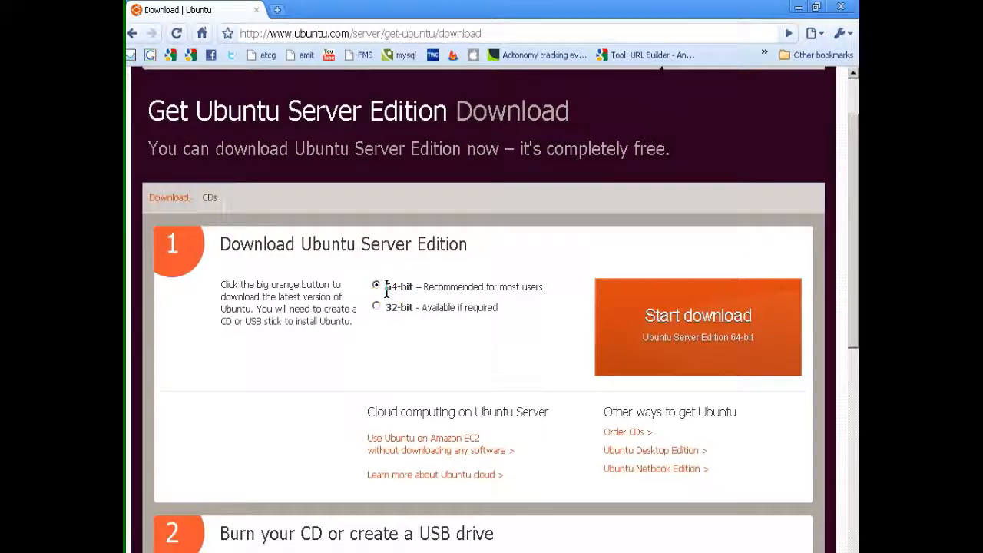
{"action": "mouse_move", "coordinate": [386, 287]}
{"action": "left_mouse_down"}
{"action": "mouse_move", "coordinate": [539, 285]}
{"action": "mouse_move", "coordinate": [545, 301]}
{"action": "left_mouse_up"}
{"action": "left_click", "coordinate": [546, 305]}
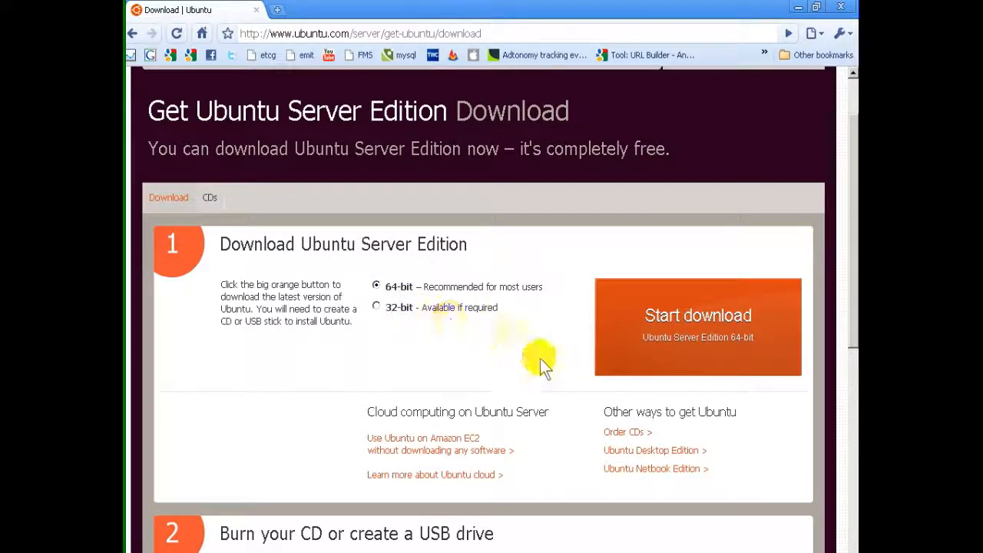
{"action": "left_click", "coordinate": [653, 336]}
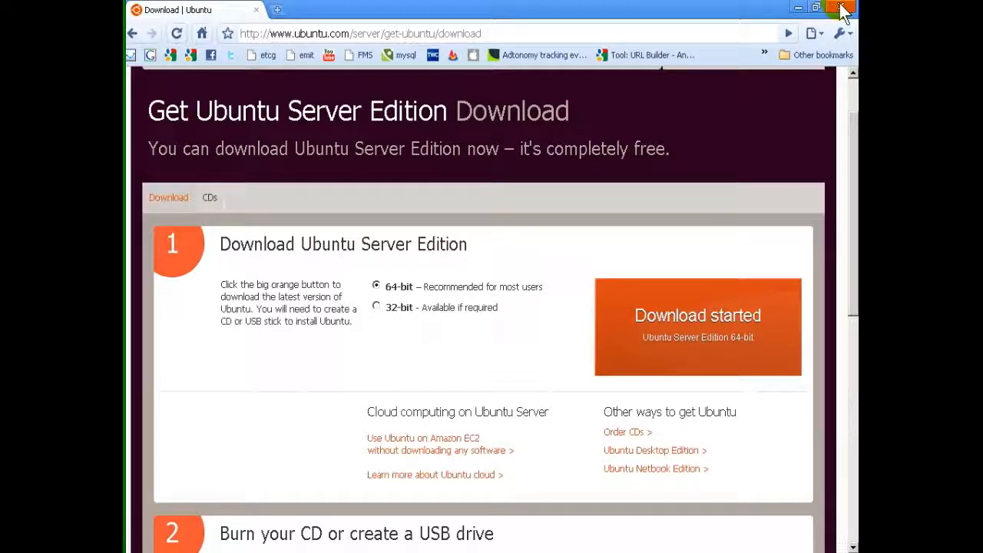
{"action": "left_click", "coordinate": [844, 9]}
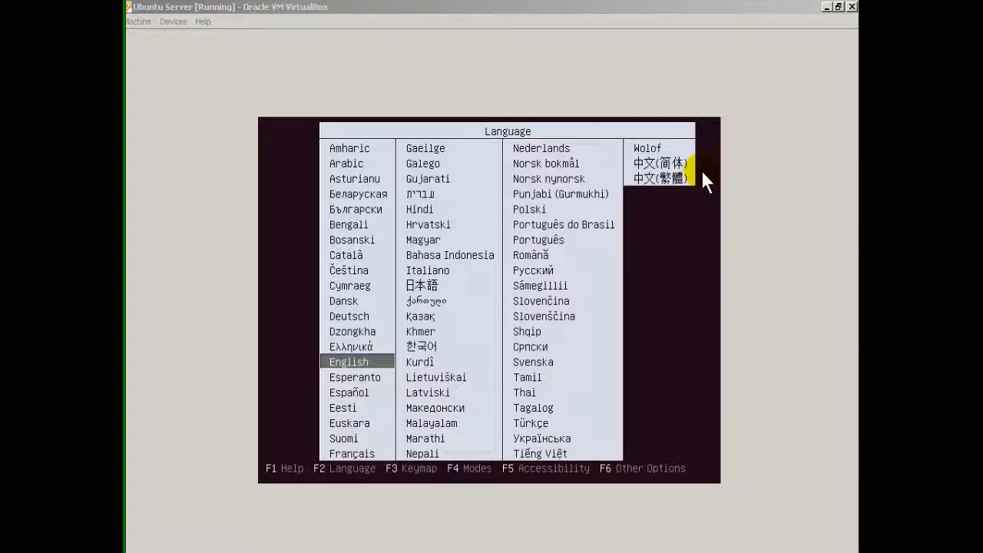
Step: In the VirtualBox Ubuntu Server machine, choose English as the boot language and launch Install Ubuntu Server
{"action": "left_click", "coordinate": [714, 50]}
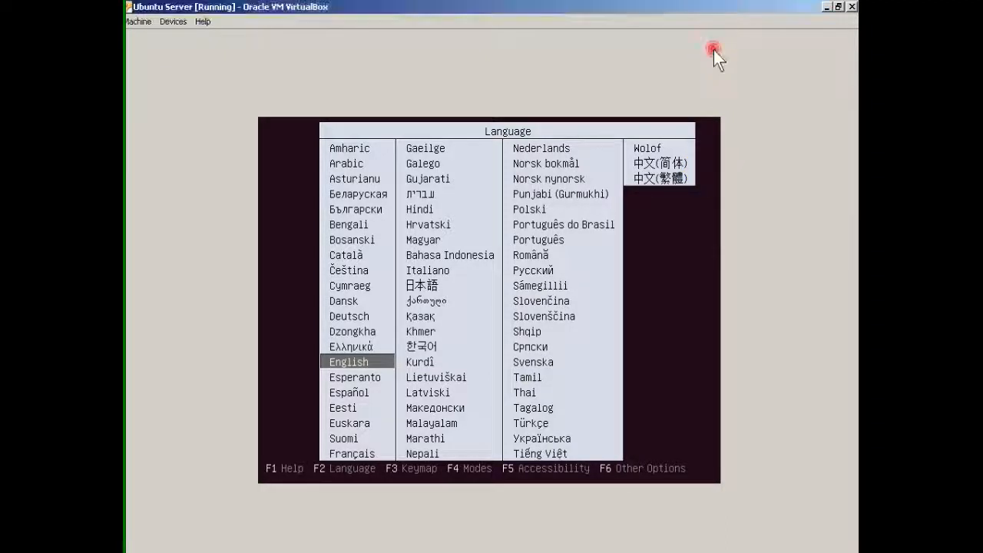
{"action": "key", "text": "Return"}
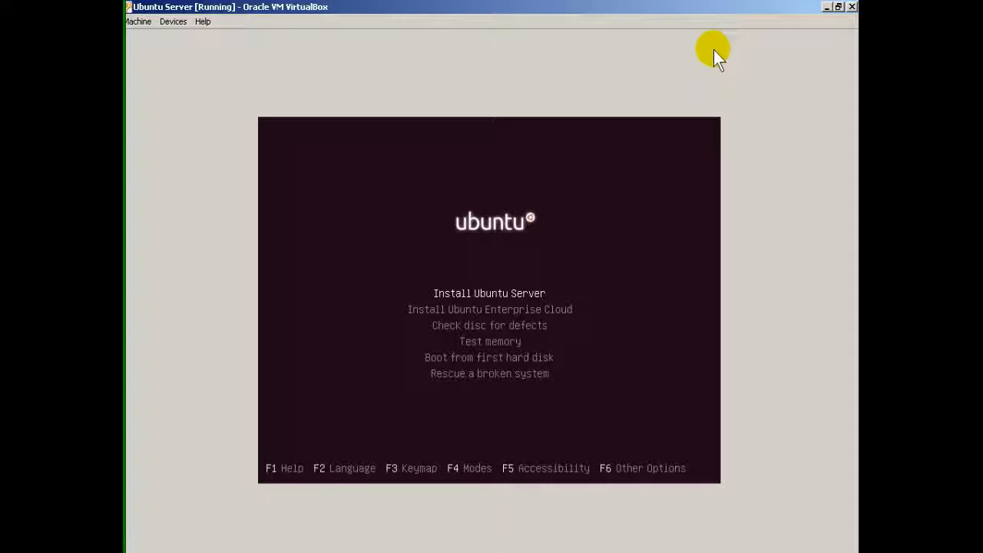
{"action": "key", "text": "Down"}
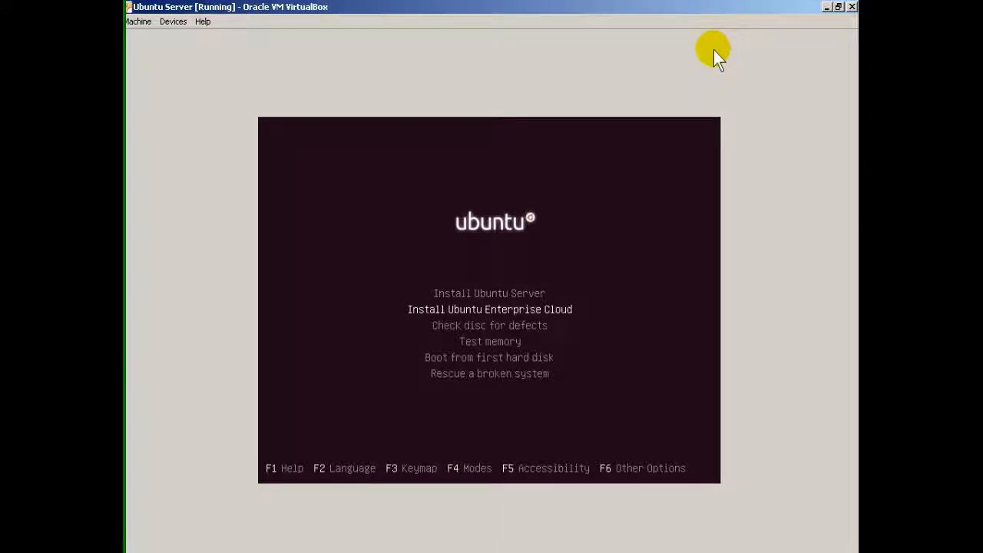
{"action": "key", "text": "Down"}
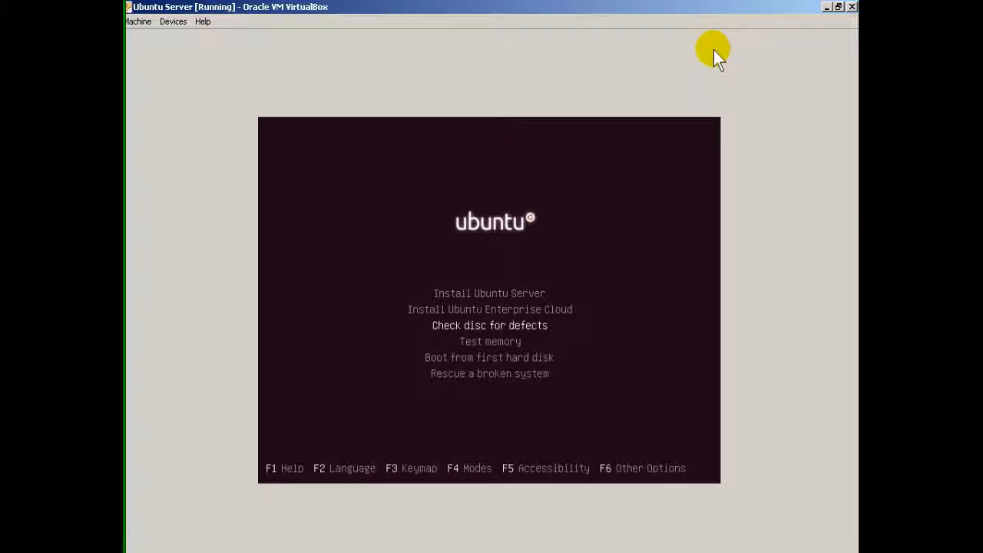
{"action": "key", "text": "Up"}
{"action": "key", "text": "Up"}
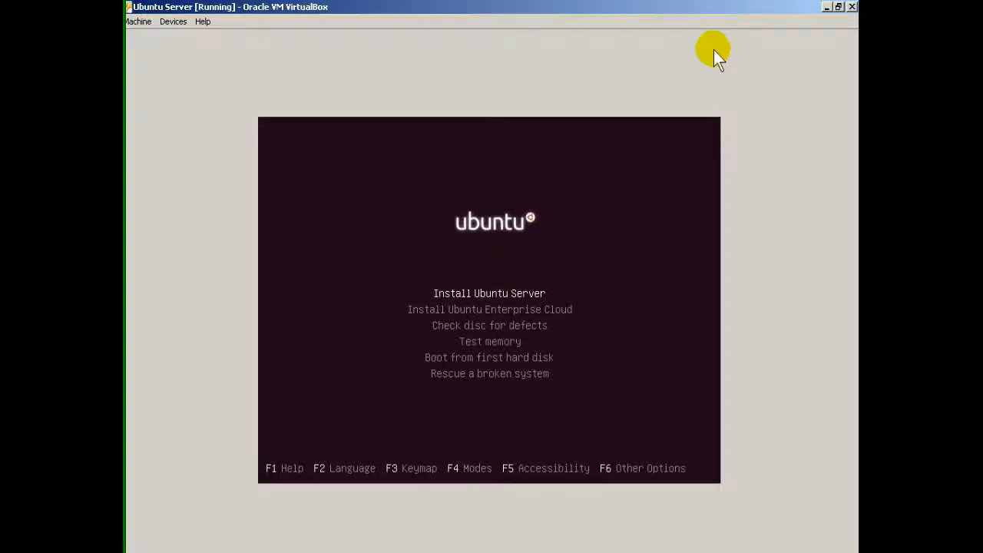
{"action": "key", "text": "Return"}
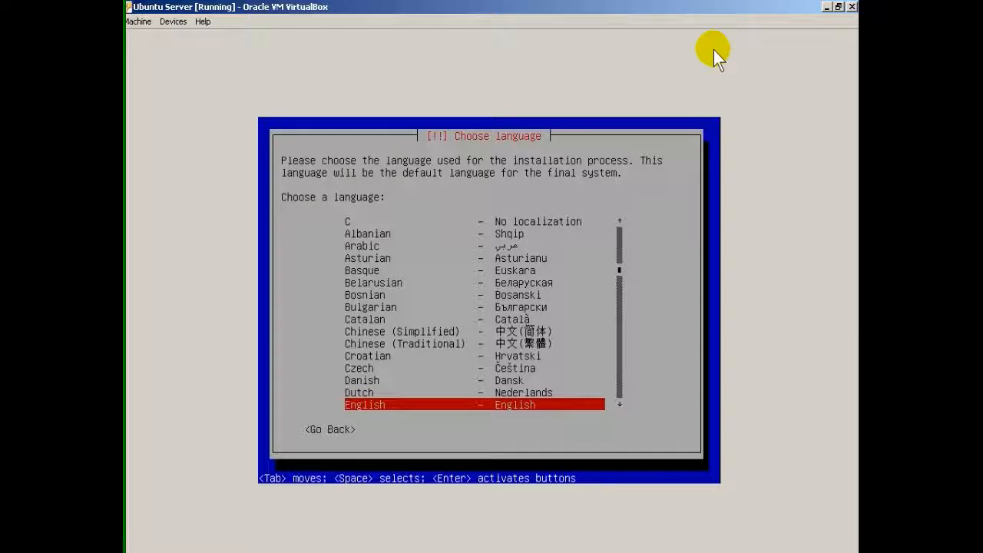
Step: Set the installation language to English and the country to United States, and choose the USA keyboard layout without layout detection
{"action": "key", "text": "Return"}
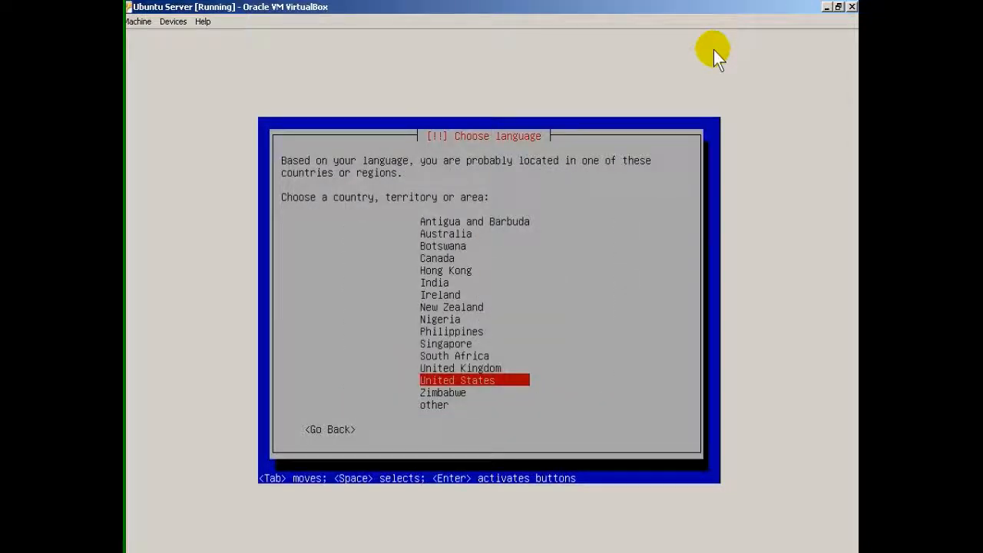
{"action": "key", "text": "Return"}
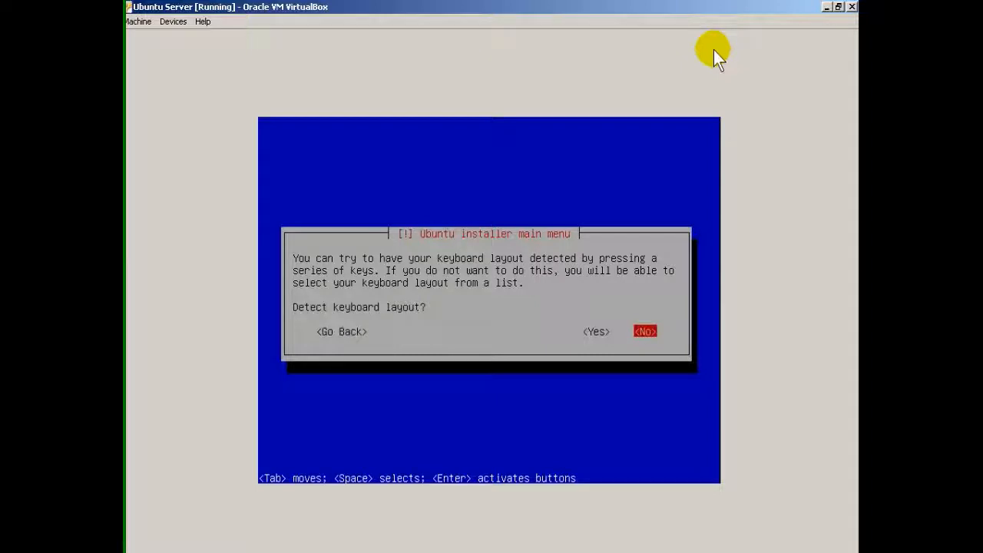
{"action": "key", "text": "Return"}
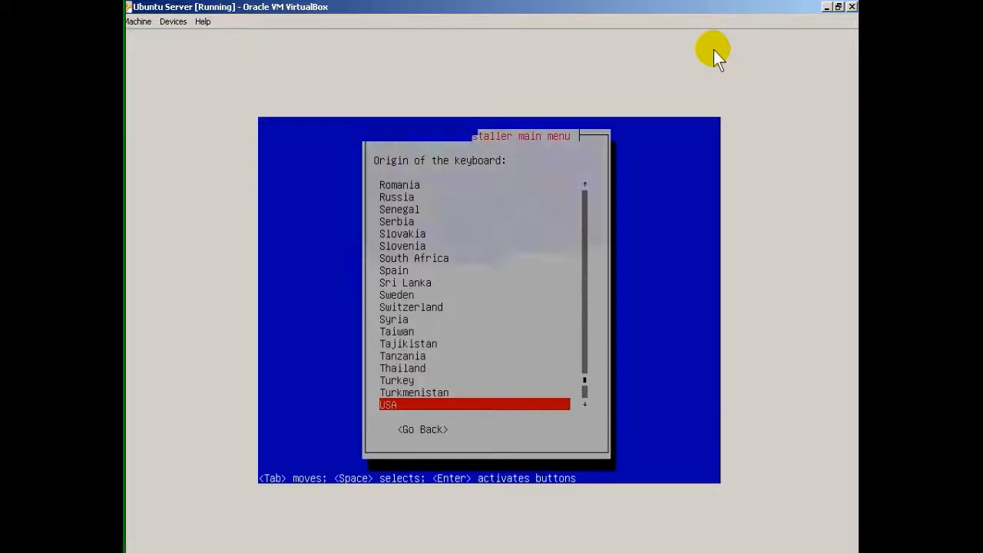
{"action": "key", "text": "Return"}
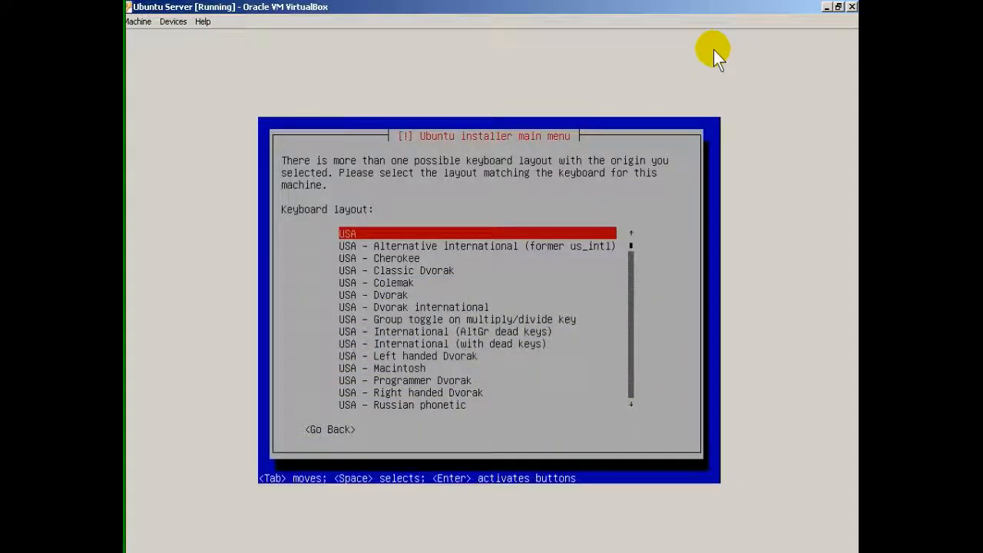
{"action": "key", "text": "Return"}
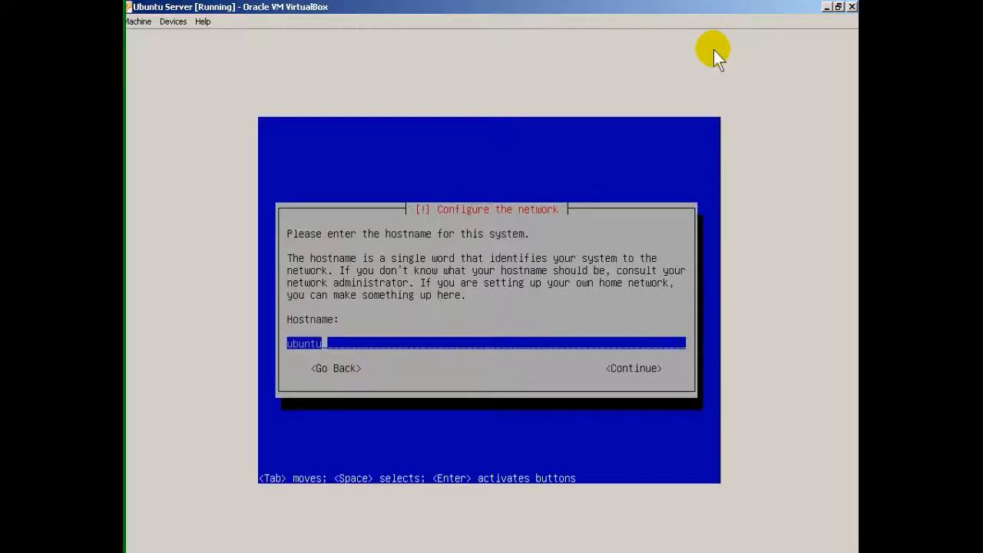
Step: Try to set the hostname to ubuntu_server, and go back to the hostname entry
{"action": "type", "text": "_server"}
{"action": "key", "text": "Return"}
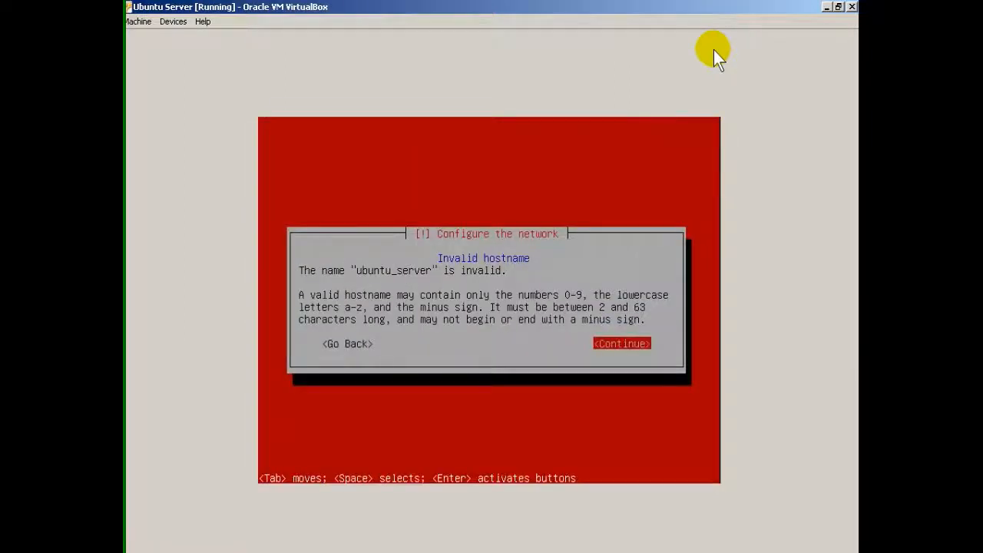
{"action": "key", "text": "Tab"}
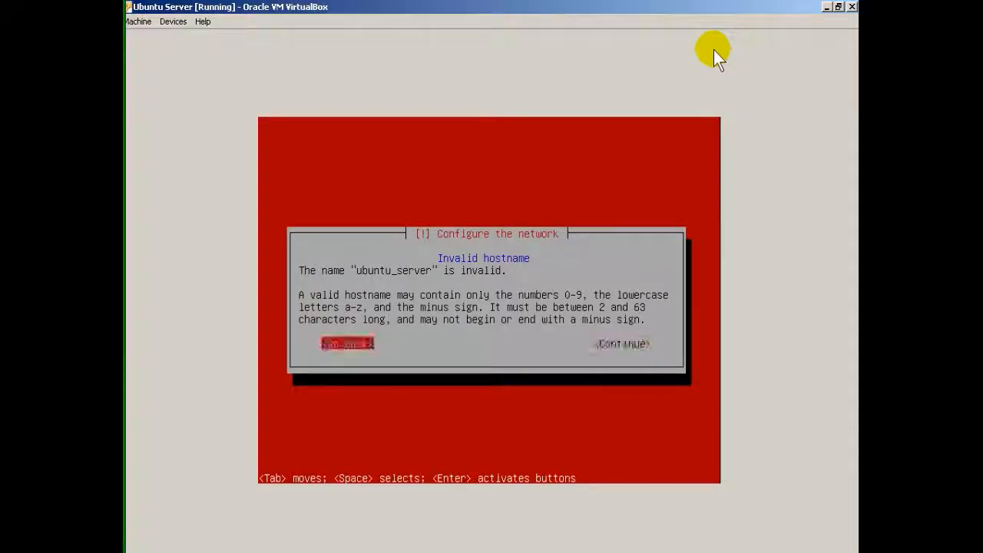
{"action": "key", "text": "Return"}
Step: Set the system's hostname to server and accept America/New_York as the time zone
{"action": "key", "text": "BackSpace"}
{"action": "key", "text": "BackSpace"}
{"action": "key", "text": "BackSpace"}
{"action": "key", "text": "BackSpace"}
{"action": "key", "text": "BackSpace"}
{"action": "key", "text": "BackSpace"}
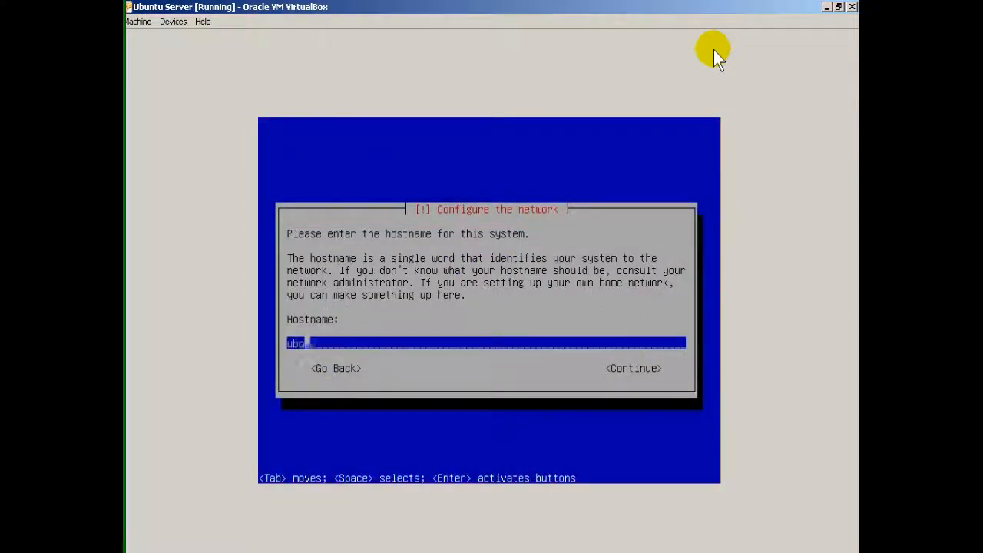
{"action": "type", "text": "server"}
{"action": "key", "text": "Return"}
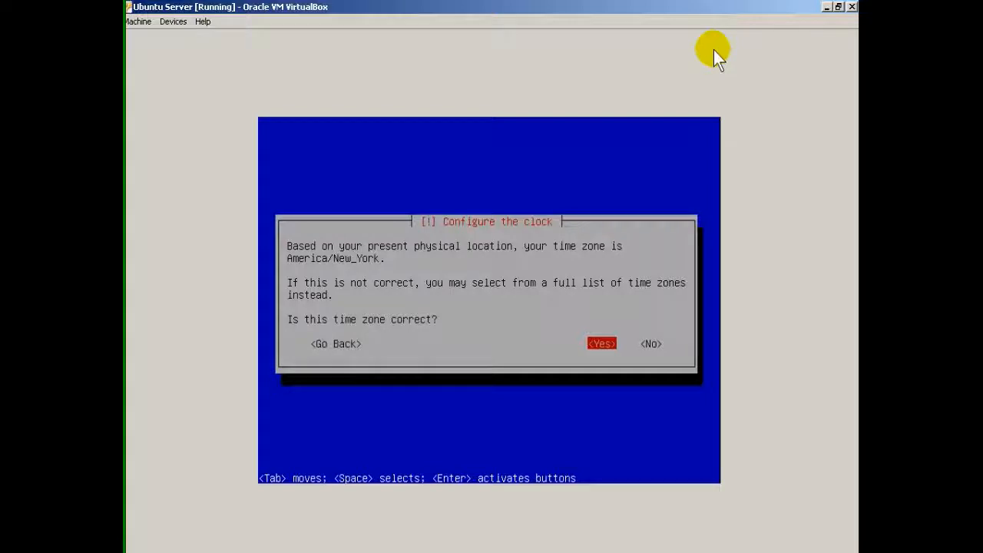
{"action": "key", "text": "Return"}
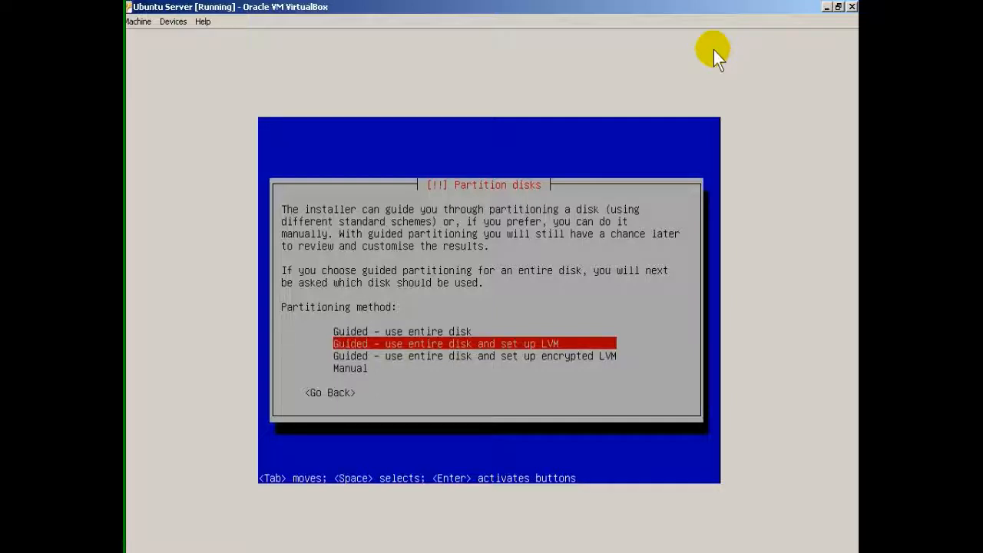
Step: Partition the 8.6 GB VBOX hard disk with "Guided - use entire disk" and write the changes to disk
{"action": "key", "text": "Up"}
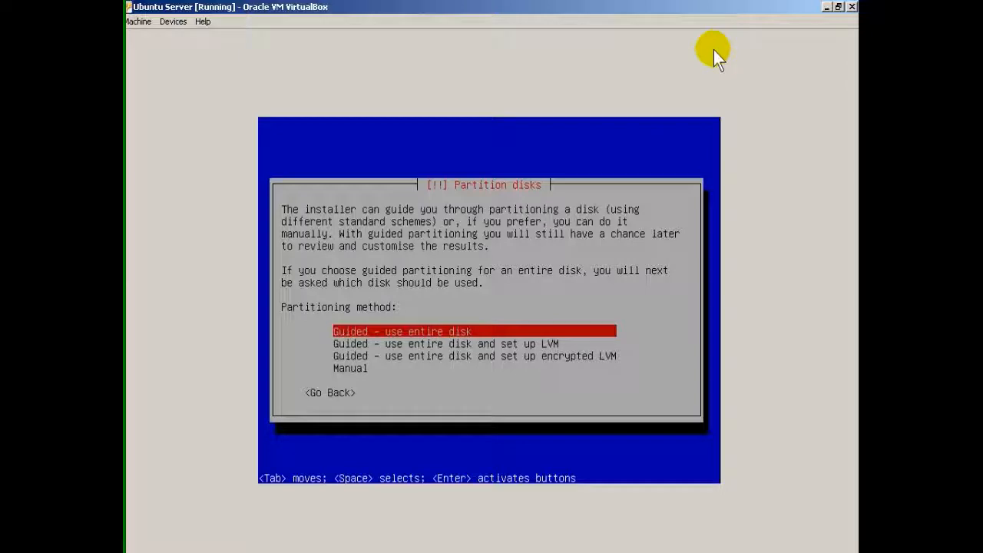
{"action": "key", "text": "Return"}
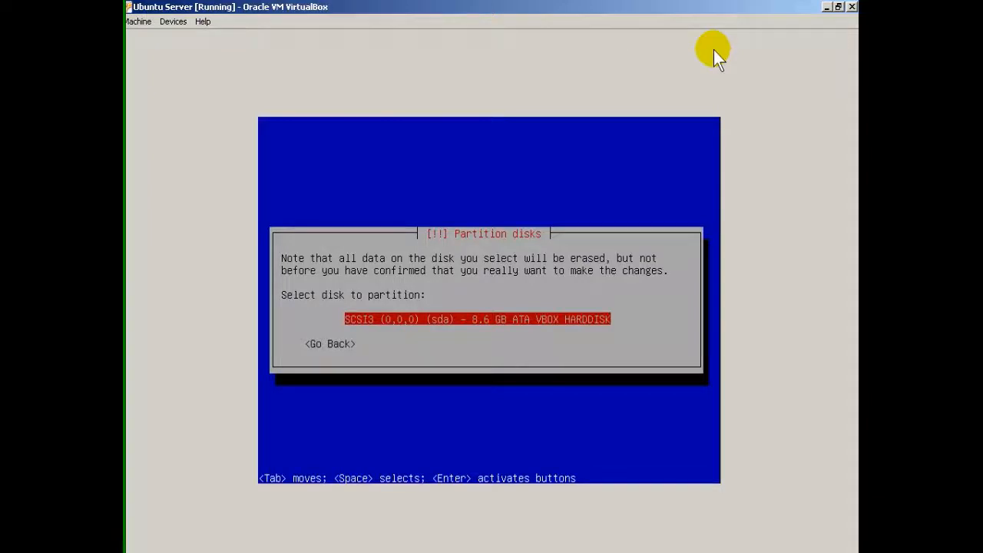
{"action": "key", "text": "Return"}
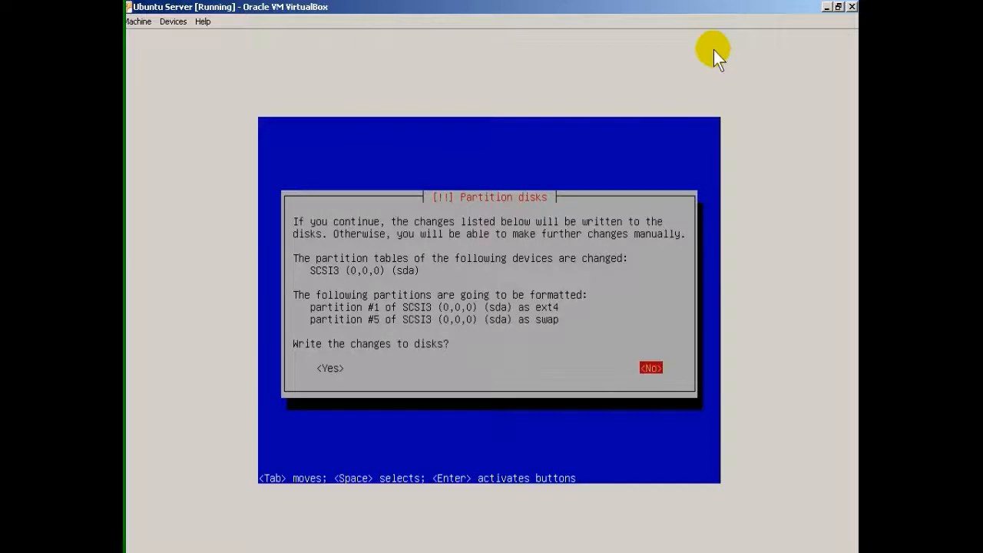
{"action": "key", "text": "Tab"}
{"action": "key", "text": "Return"}
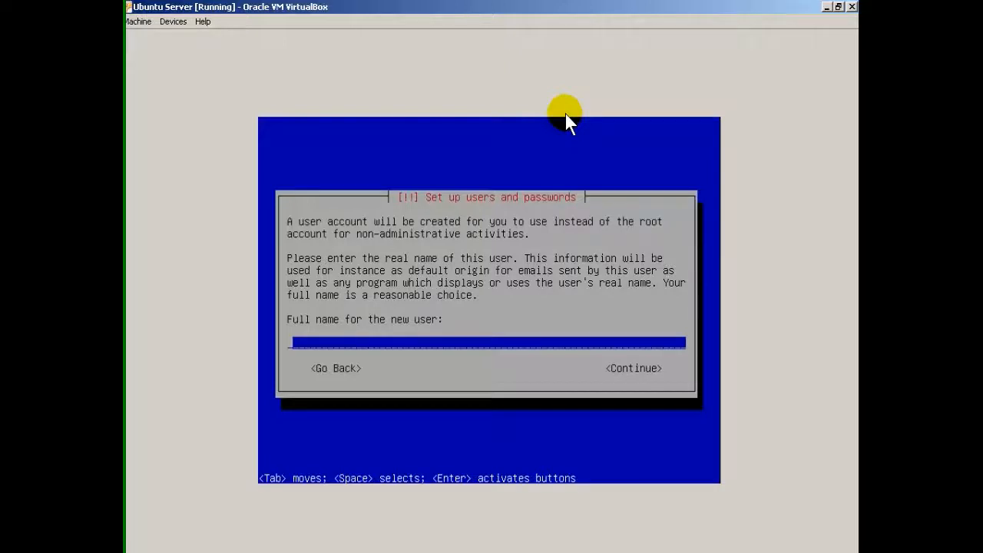
Step: Enter the new user's full name and accept the suggested account username
{"action": "type", "text": "eli the computer guy"}
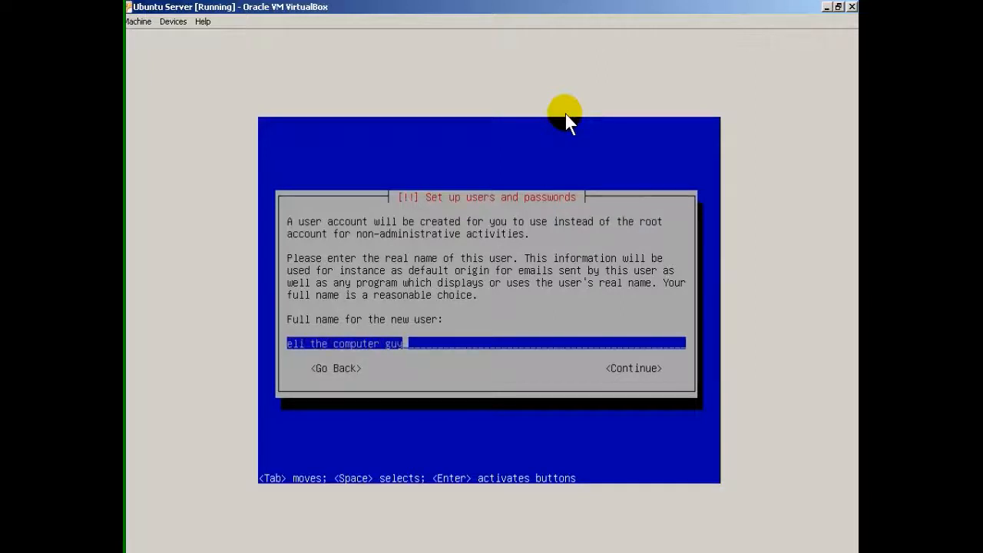
{"action": "key", "text": "Return"}
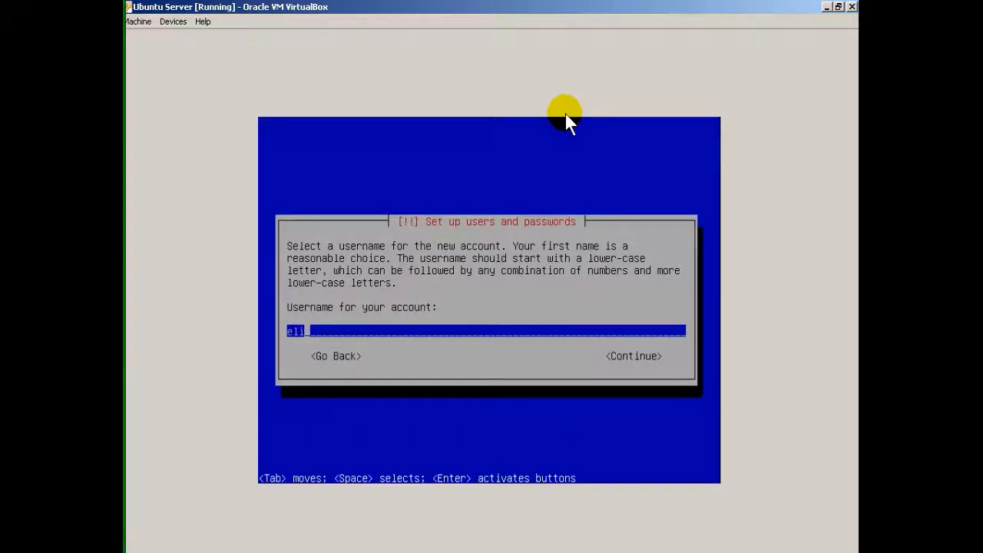
{"action": "key", "text": "Return"}
Step: Enter and verify the new user's password, and agree to use the weak password
{"action": "type", "text": "******"}
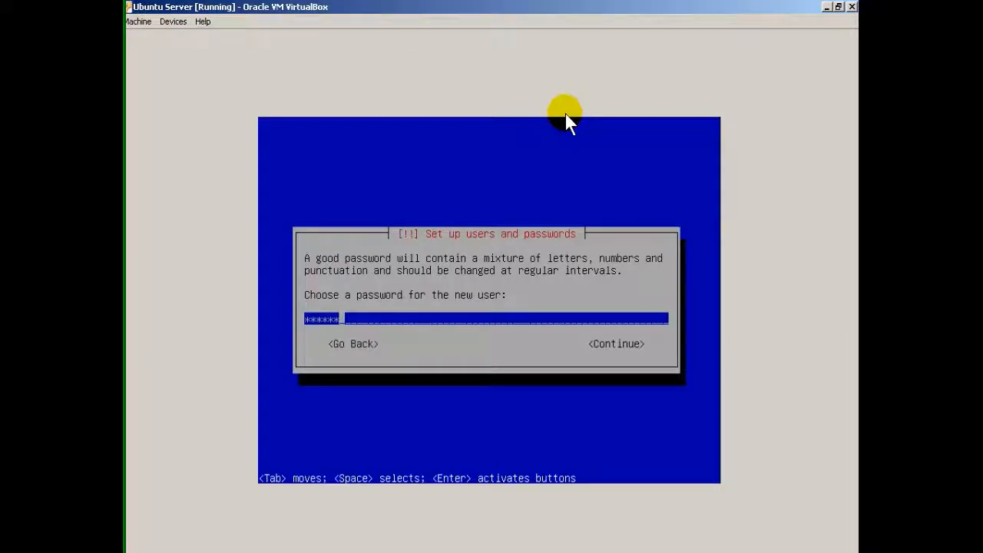
{"action": "key", "text": "Return"}
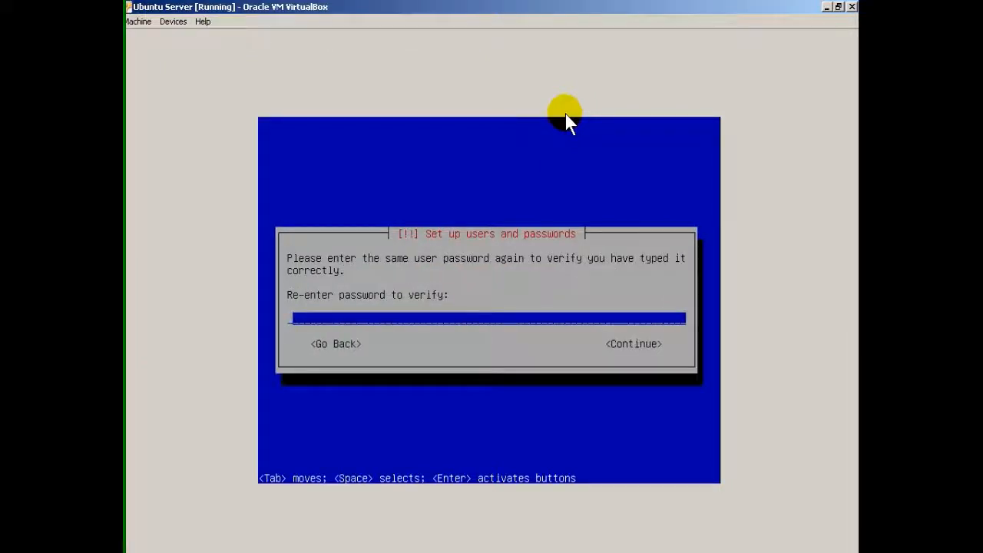
{"action": "type", "text": "******"}
{"action": "key", "text": "Return"}
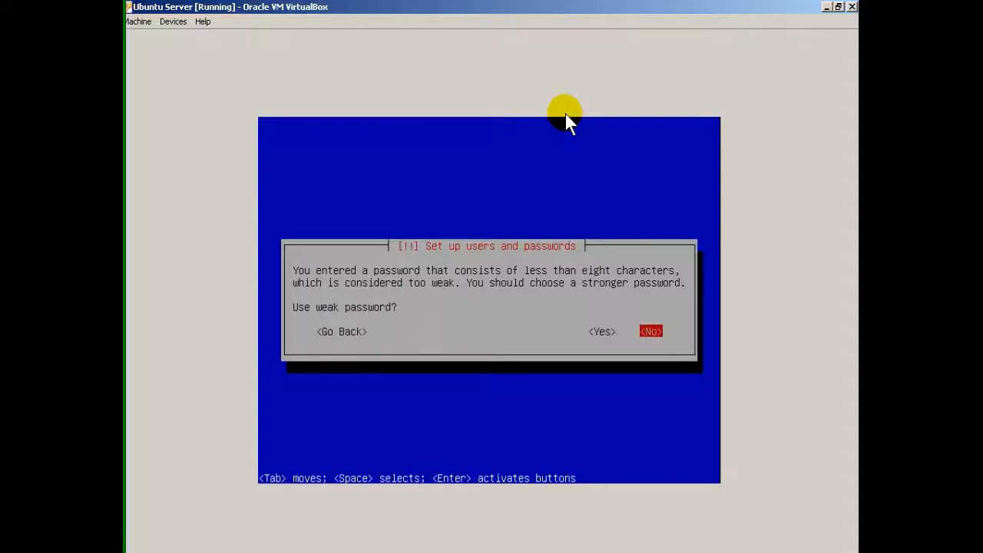
{"action": "key", "text": "Left"}
{"action": "key", "text": "Return"}
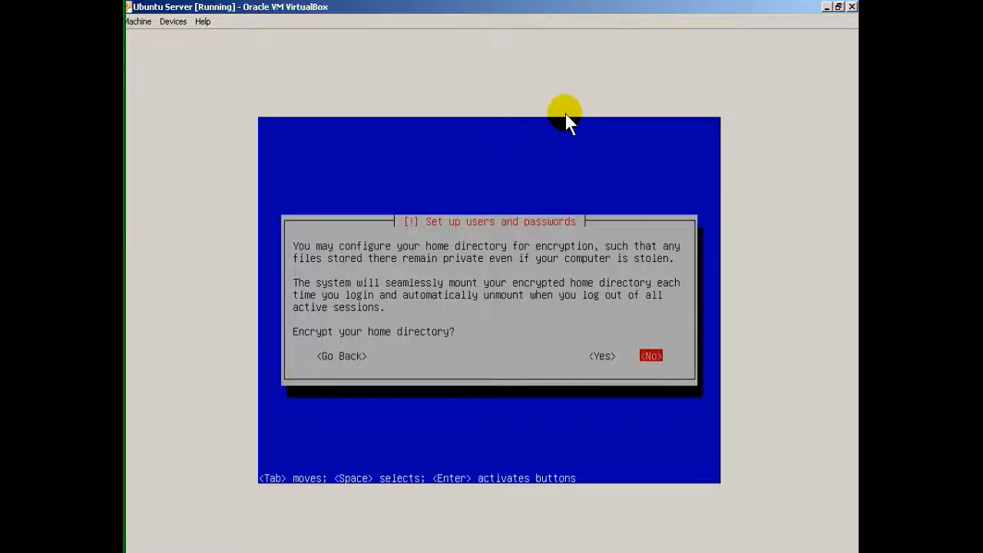
Step: Decline home directory encryption and leave the HTTP proxy information blank
{"action": "key", "text": "Return"}
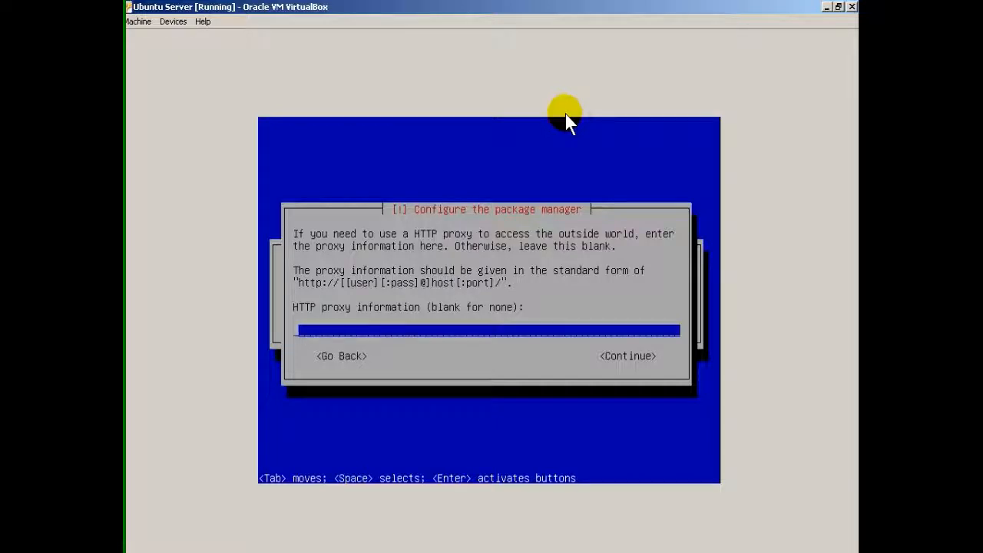
{"action": "key", "text": "Return"}
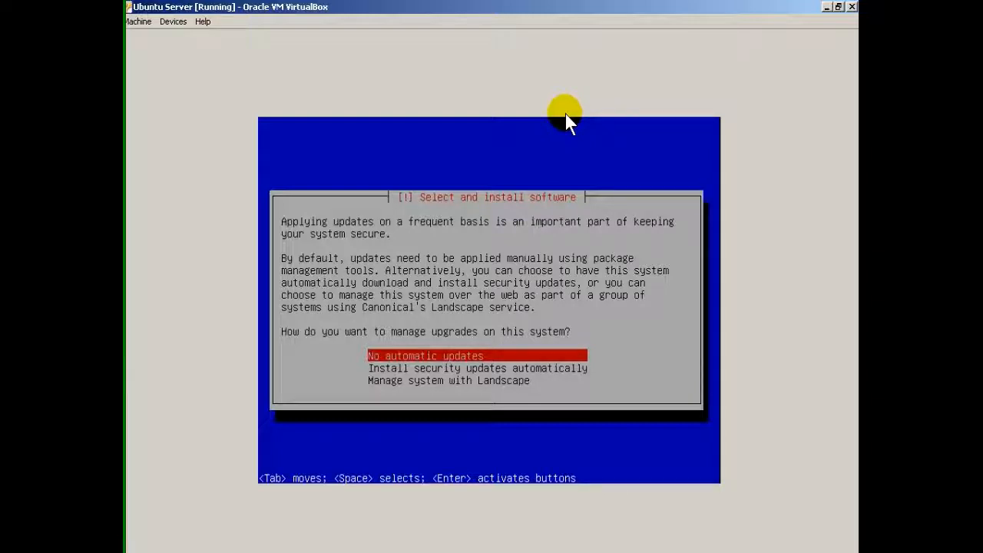
Step: Choose "No automatic updates" as the way to manage upgrades on the server
{"action": "key", "text": "Down"}
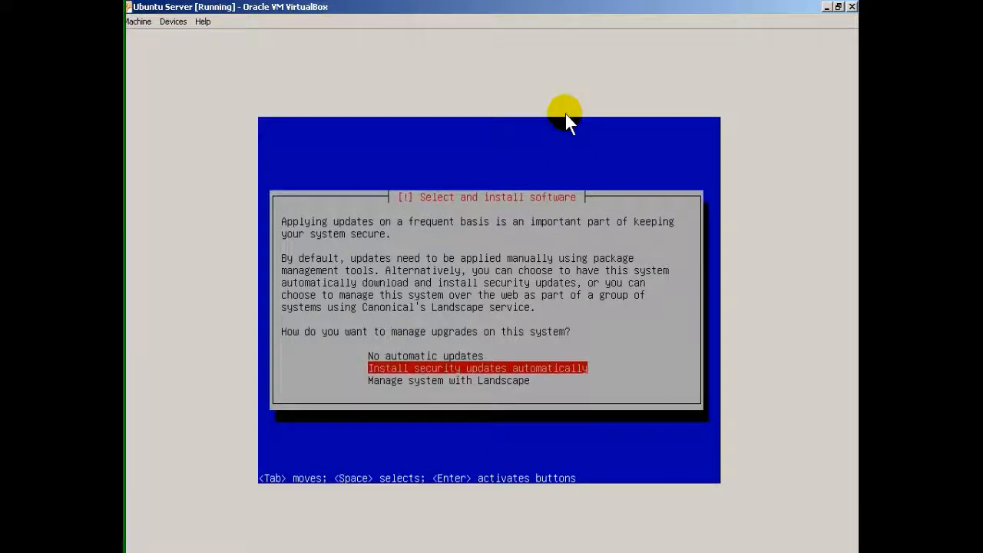
{"action": "key", "text": "Up"}
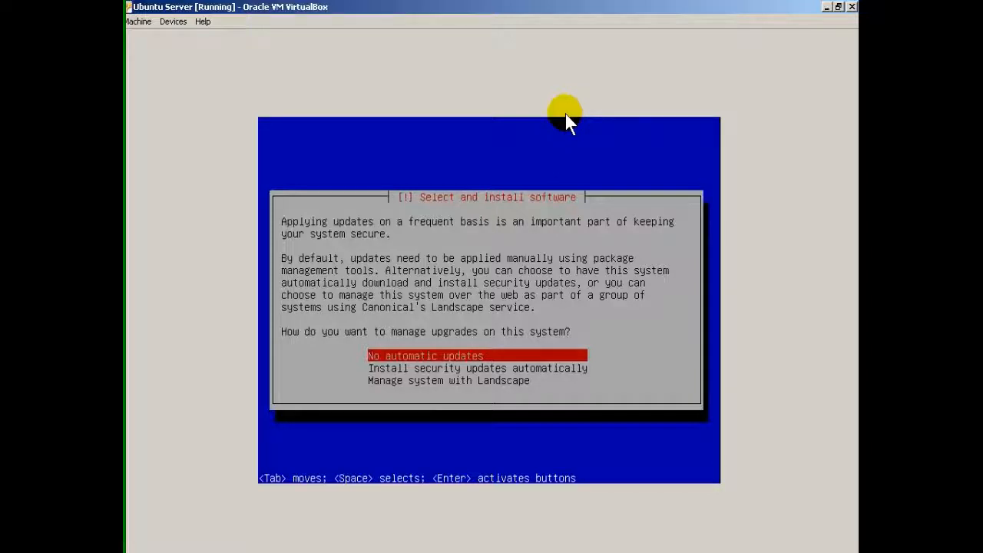
{"action": "key", "text": "Return"}
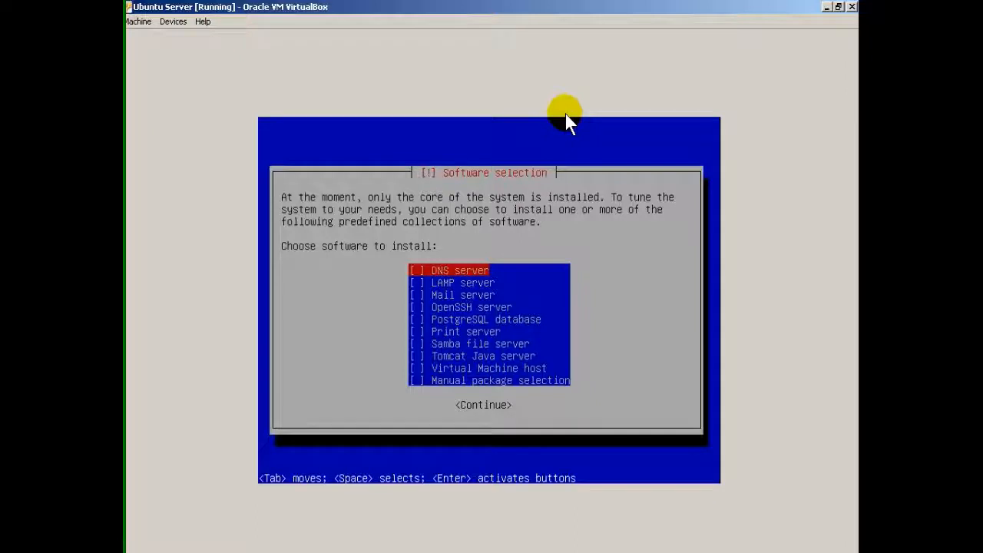
Step: Continue the server installation without selecting any of the predefined software collections
{"action": "key", "text": "Down"}
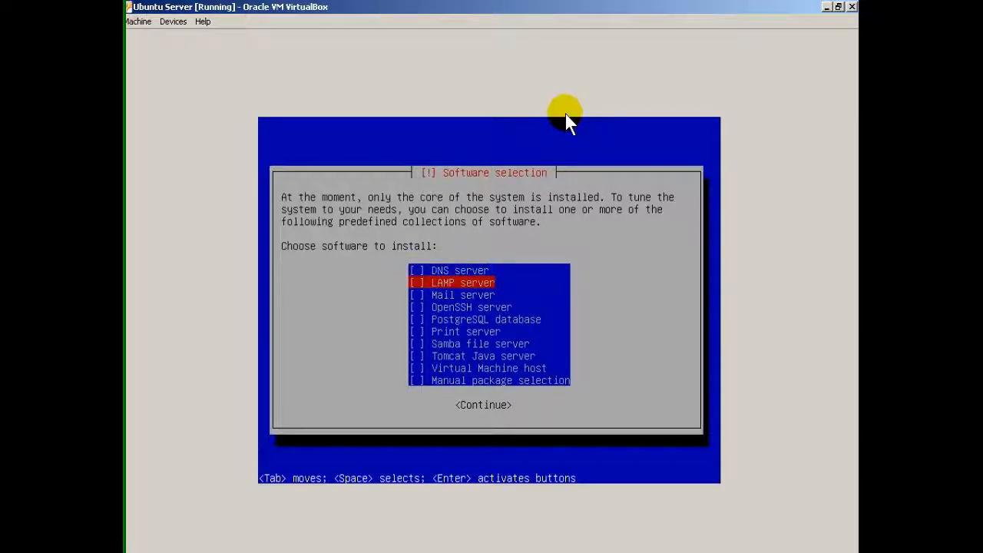
{"action": "key", "text": "space"}
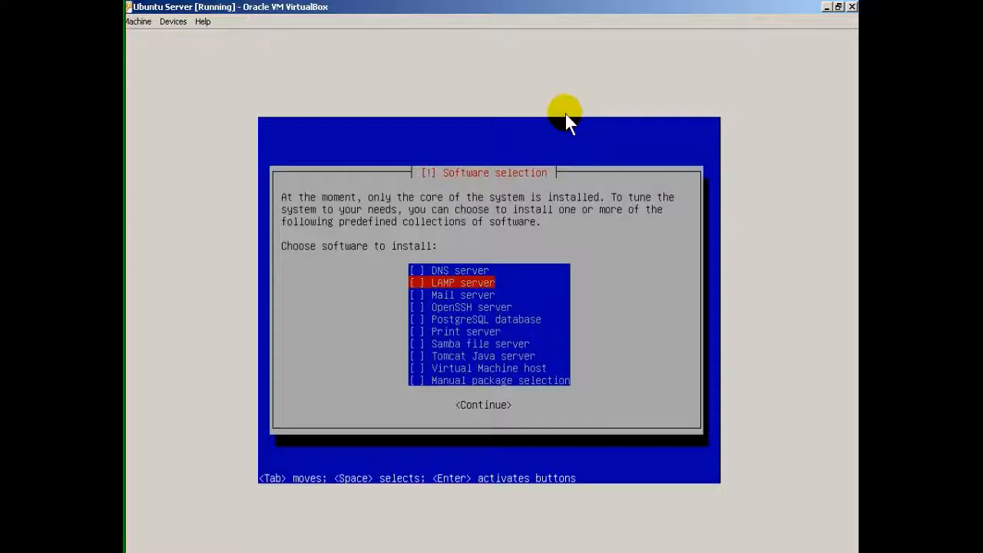
{"action": "key", "text": "Return"}
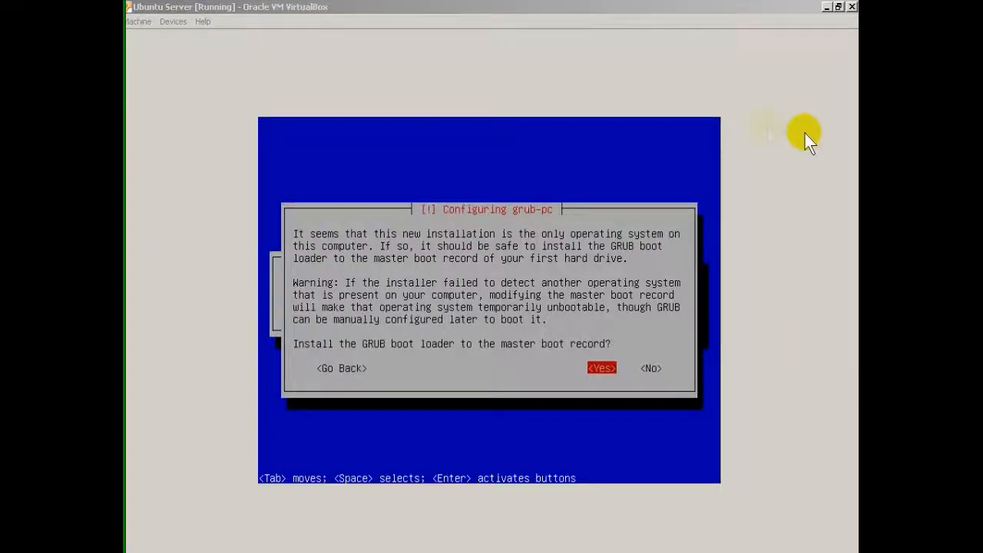
Step: Install the GRUB boot loader to the master boot record and finish the installation to boot the new server
{"action": "left_click", "coordinate": [765, 127]}
{"action": "key", "text": "Return"}
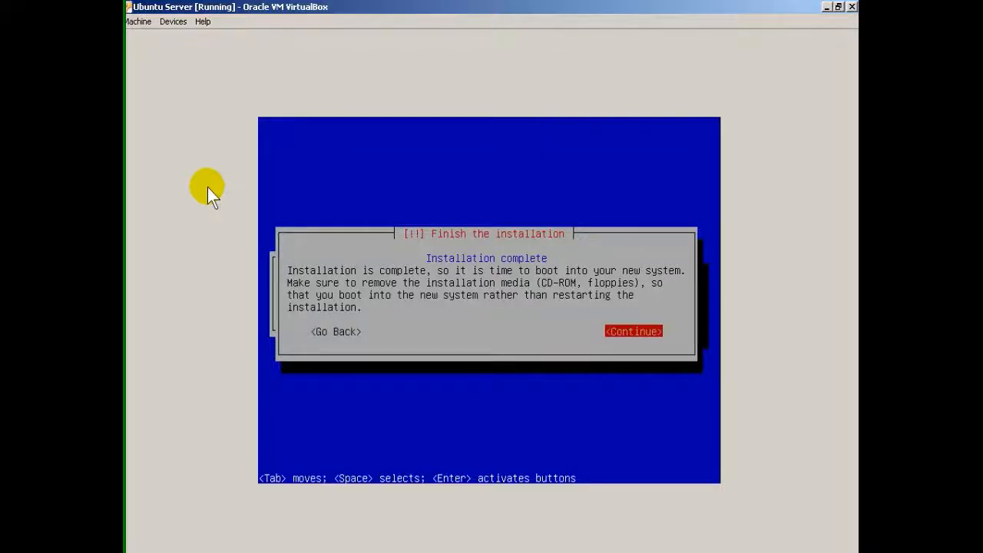
{"action": "key", "text": "Return"}
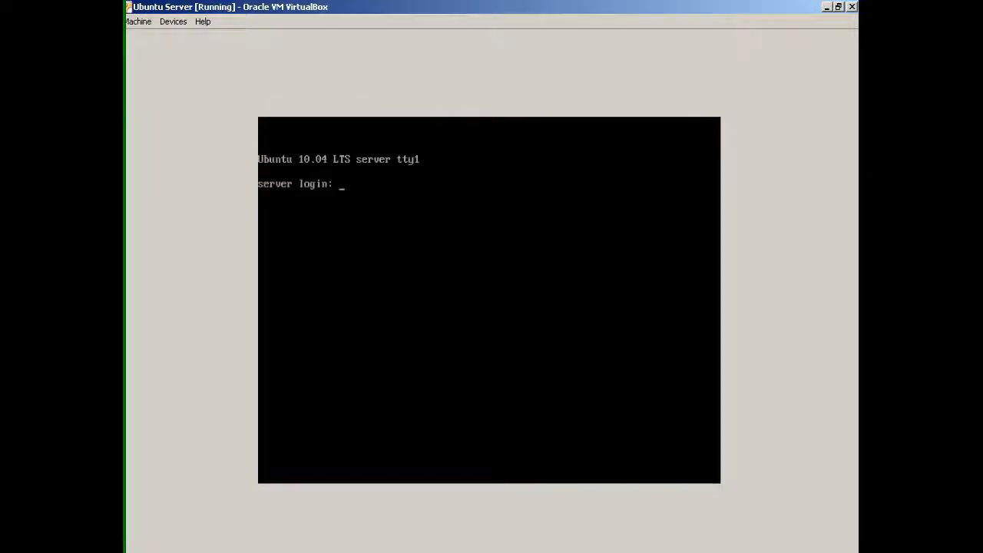
Step: Log in at the server console with the new account's username and password
{"action": "type", "text": "eli"}
{"action": "key", "text": "Return"}
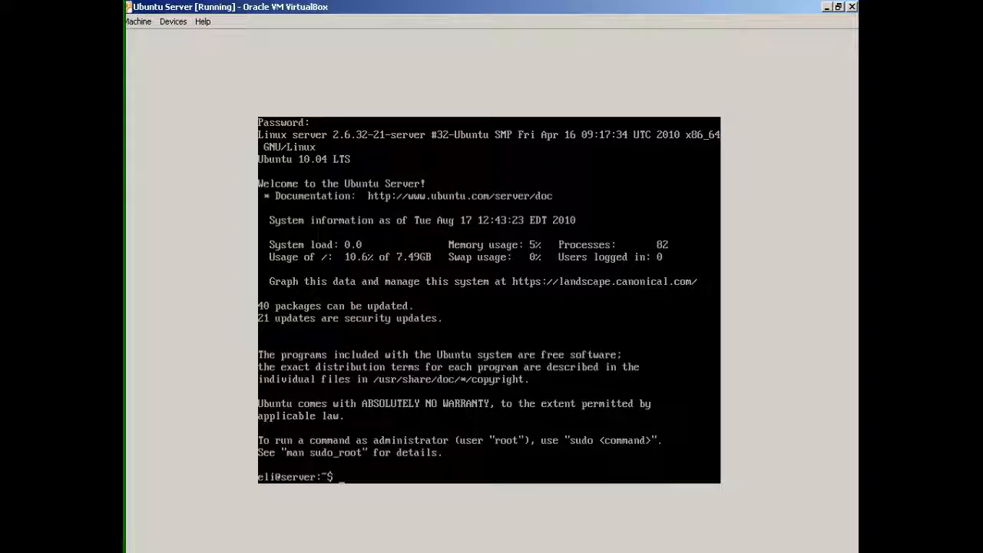
Step: View the server's running processes with top, and quit back to the command prompt
{"action": "type", "text": "top"}
{"action": "key", "text": "Return"}
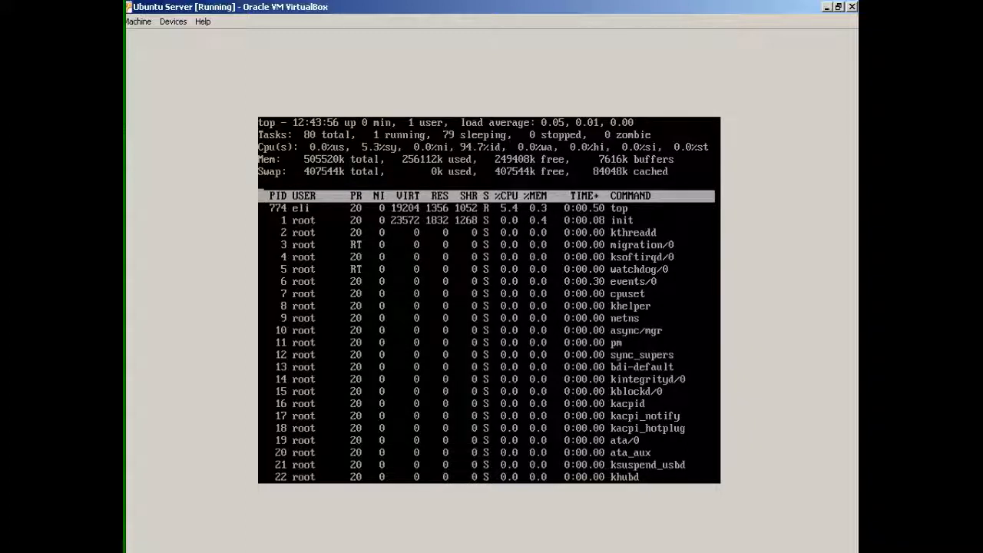
{"action": "key", "text": "q"}
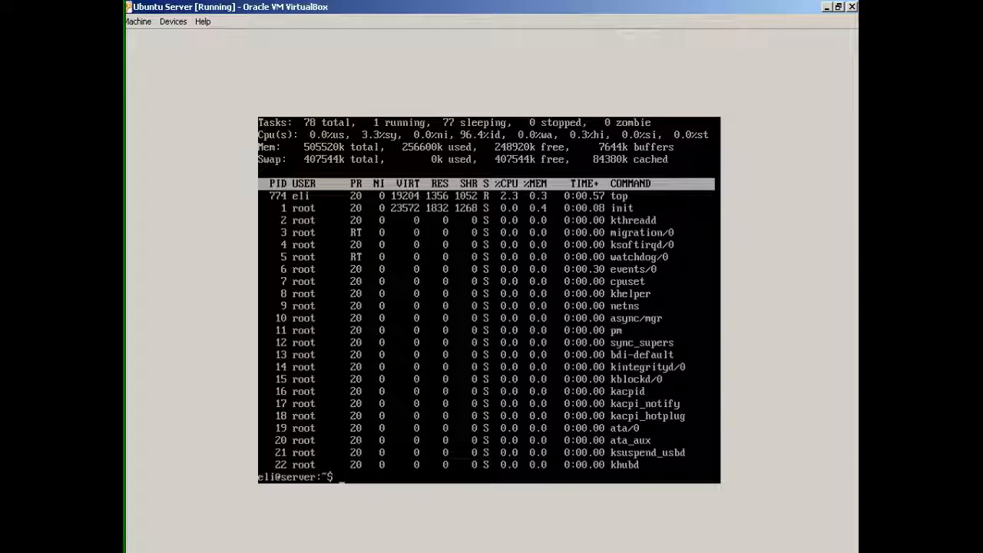
{"action": "key", "text": "Return"}
{"action": "key", "text": "Return"}
{"action": "key", "text": "Return"}
{"action": "key", "text": "Return"}
{"action": "key", "text": "Return"}
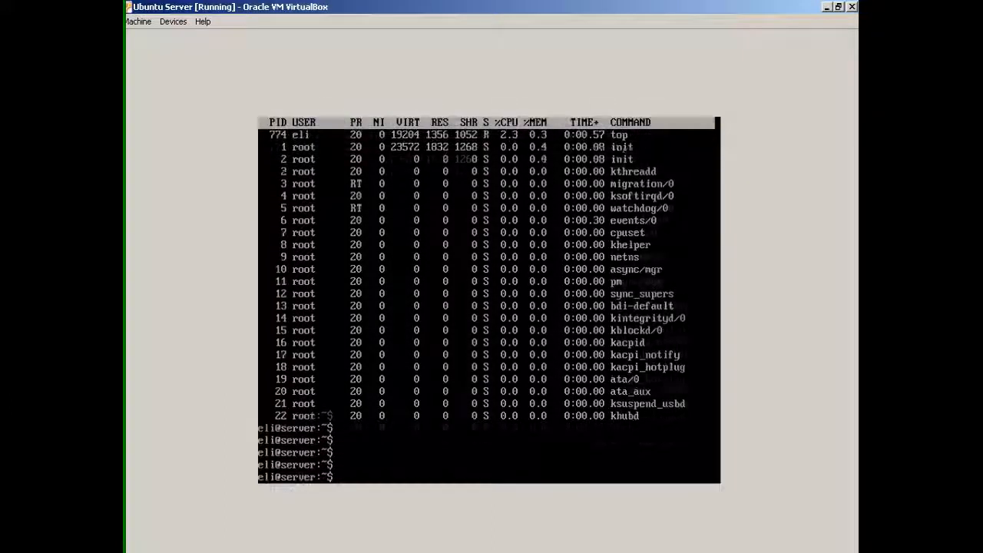
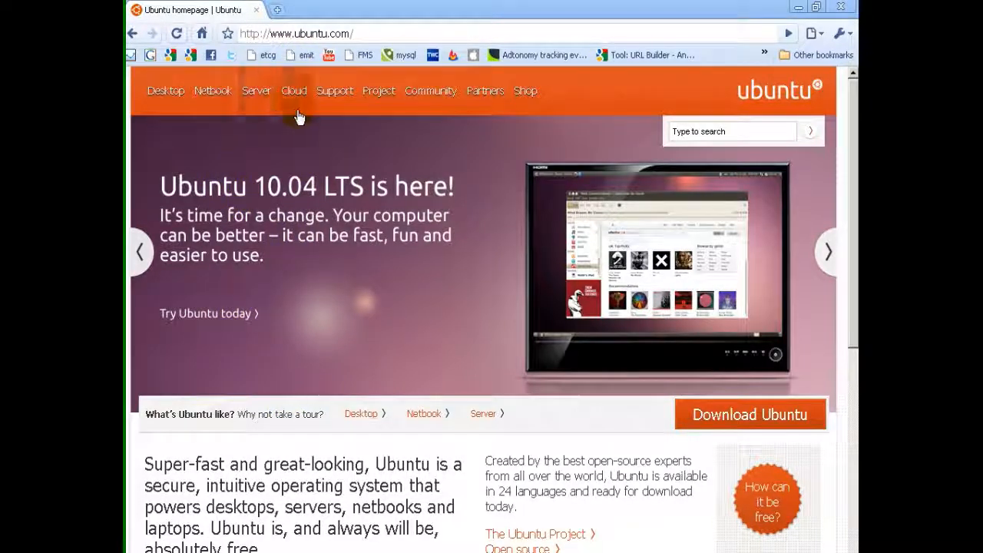
Step: On the Ubuntu website in the browser, start downloading the 64-bit version of Ubuntu Desktop Edition
{"action": "left_click", "coordinate": [154, 113]}
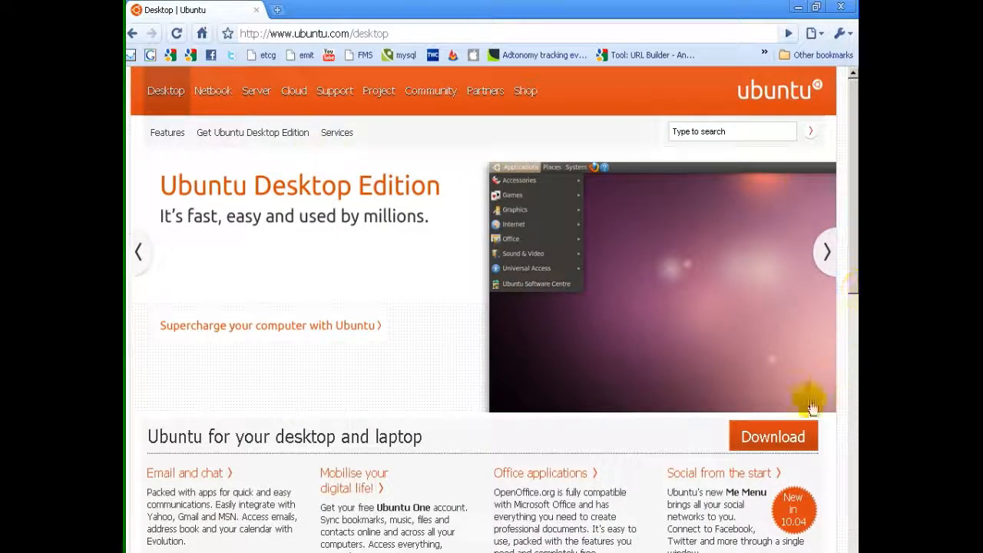
{"action": "left_click", "coordinate": [785, 439]}
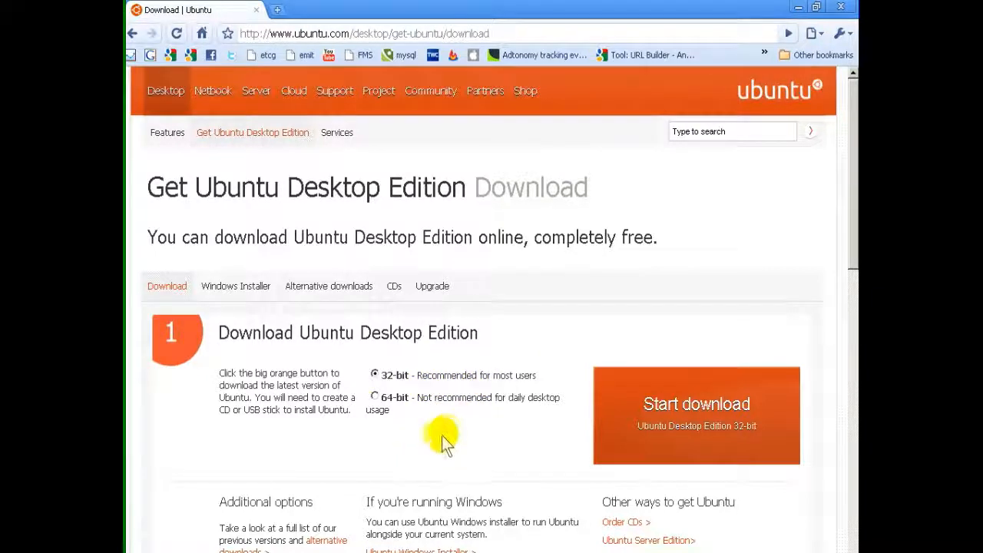
{"action": "left_click", "coordinate": [374, 398]}
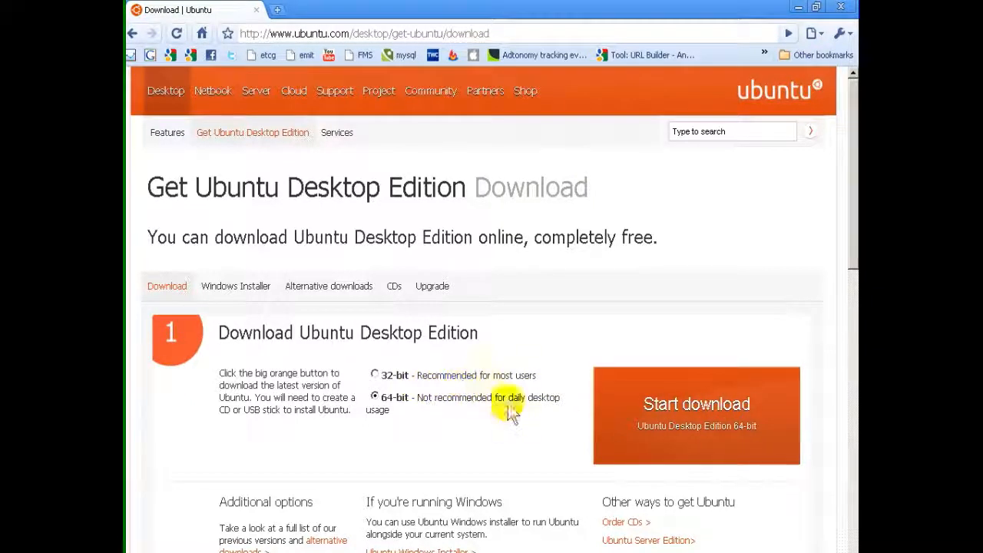
{"action": "left_click", "coordinate": [610, 426]}
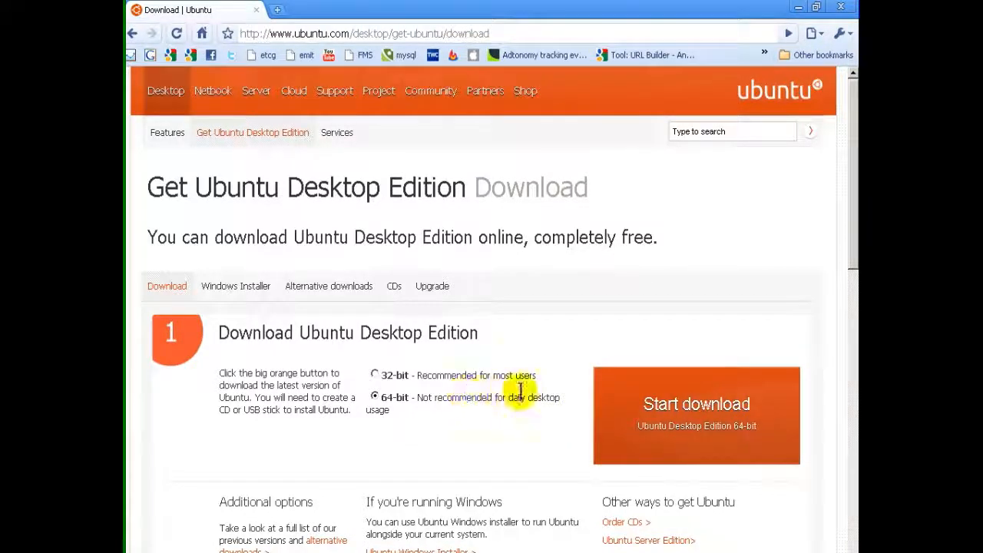
{"action": "left_click", "coordinate": [679, 415]}
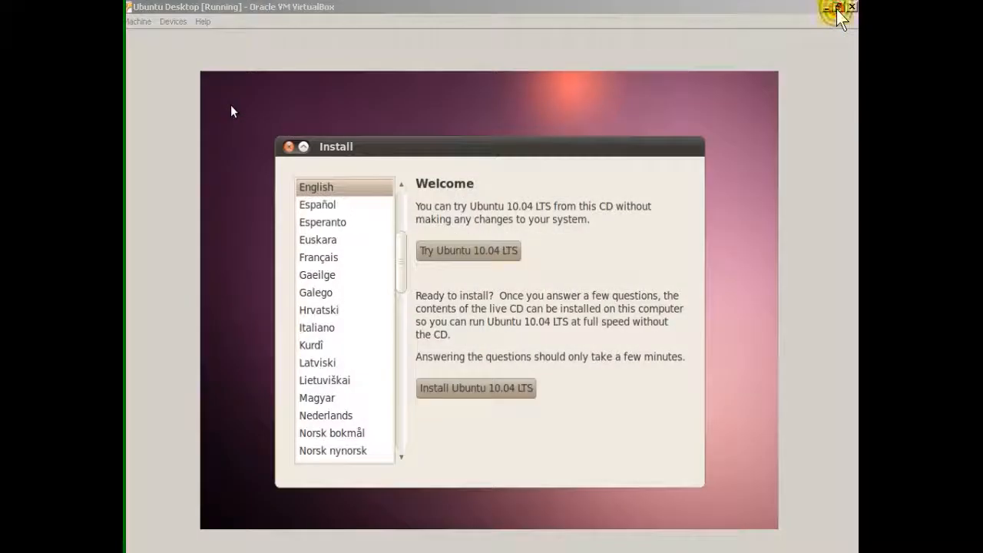
Step: In the Ubuntu Desktop virtual machine, start installing Ubuntu 10.04 LTS in English and accept United States (New York) as the location
{"action": "left_click", "coordinate": [178, 313]}
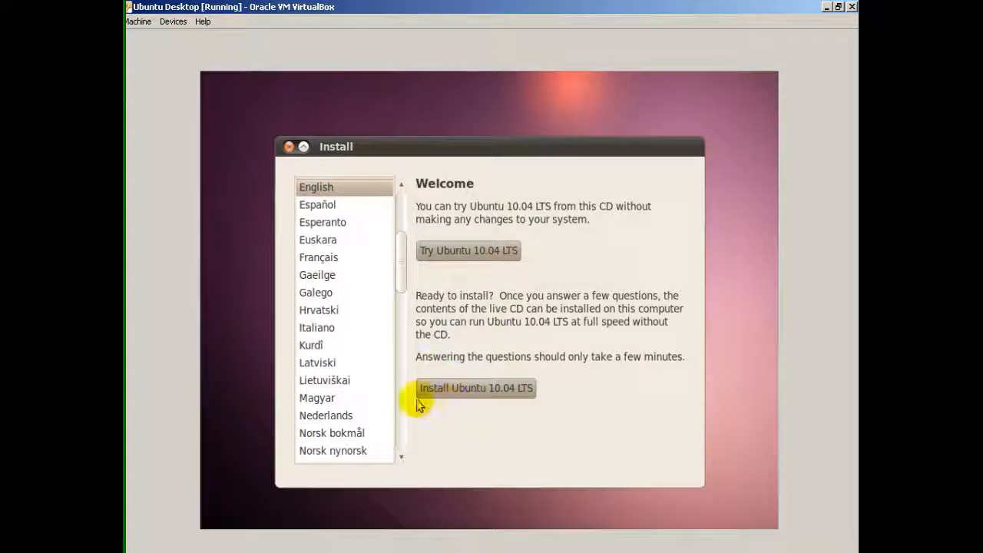
{"action": "left_click", "coordinate": [472, 398]}
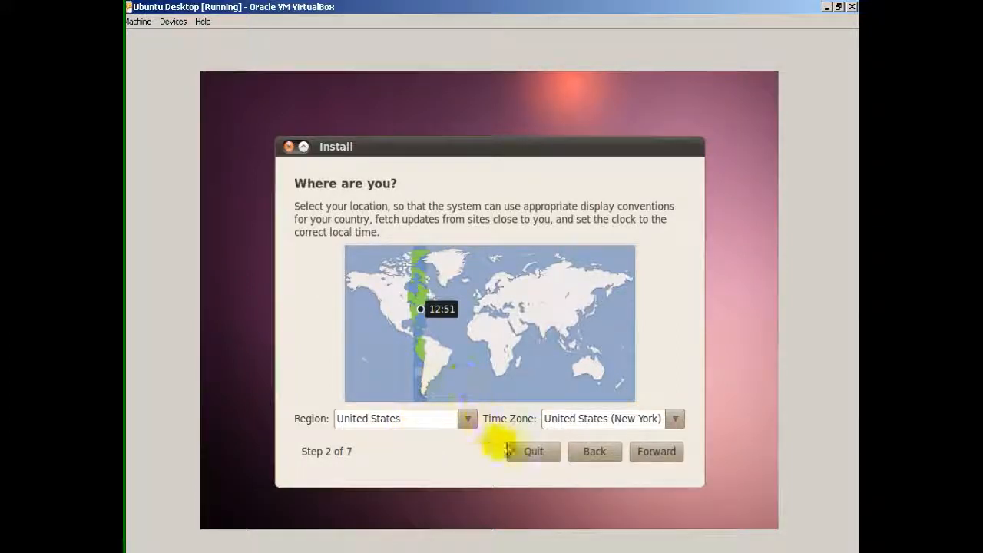
{"action": "left_click", "coordinate": [653, 456]}
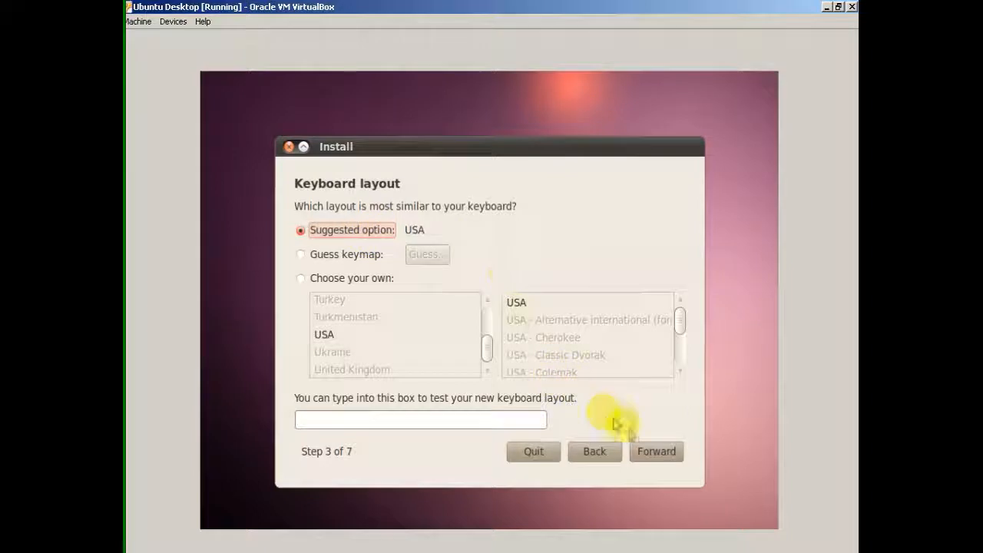
Step: Accept the suggested USA keyboard layout and choose to erase and use the entire 8.6 GB VBOX hard disk
{"action": "left_click", "coordinate": [649, 452]}
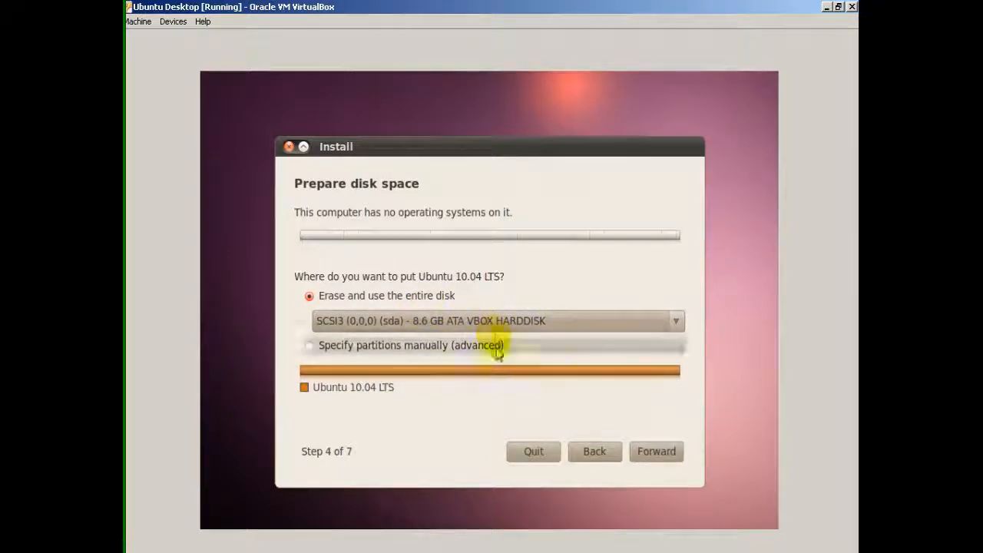
{"action": "left_click", "coordinate": [651, 450]}
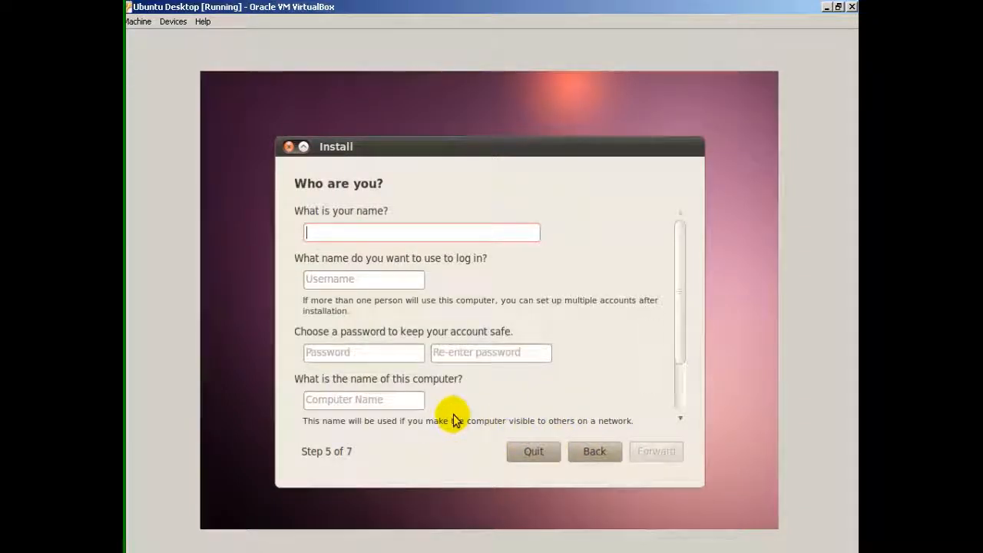
Step: Enter the new user's full name, keep the suggested login name, and enter and confirm the account password
{"action": "type", "text": "eli the computer guy"}
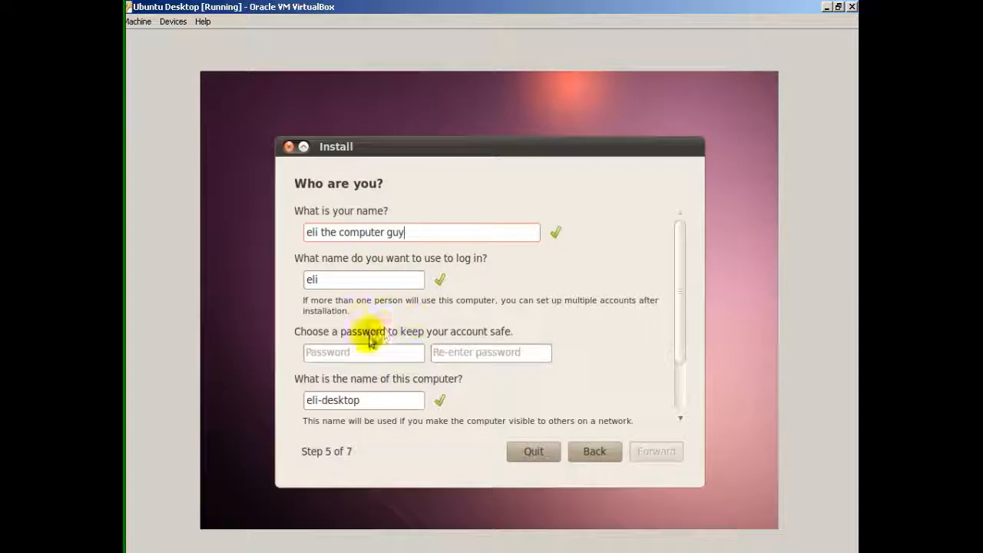
{"action": "left_click_drag", "start_coordinate": [345, 279], "coordinate": [284, 280]}
{"action": "left_click", "coordinate": [343, 352]}
{"action": "type", "text": "******"}
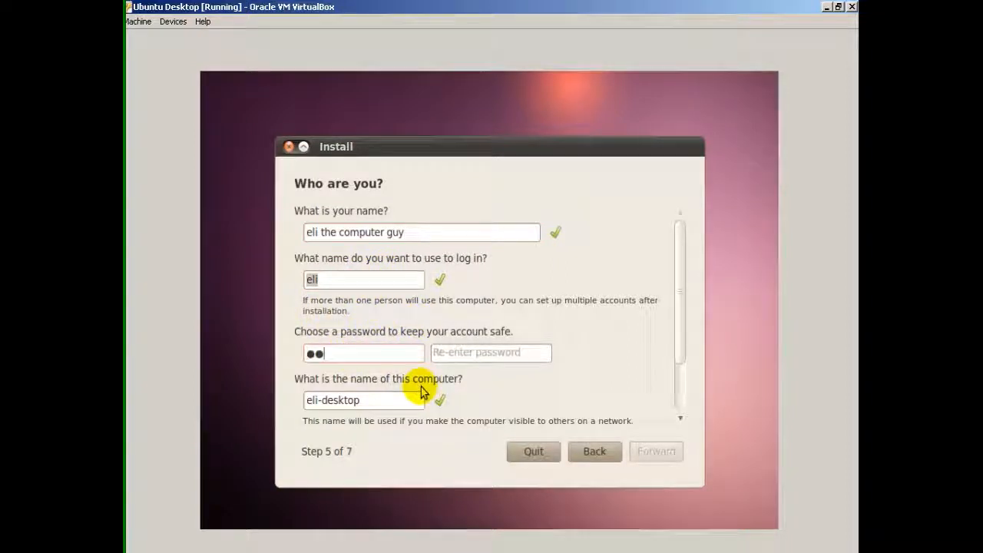
{"action": "key", "text": "Tab"}
{"action": "type", "text": "******"}
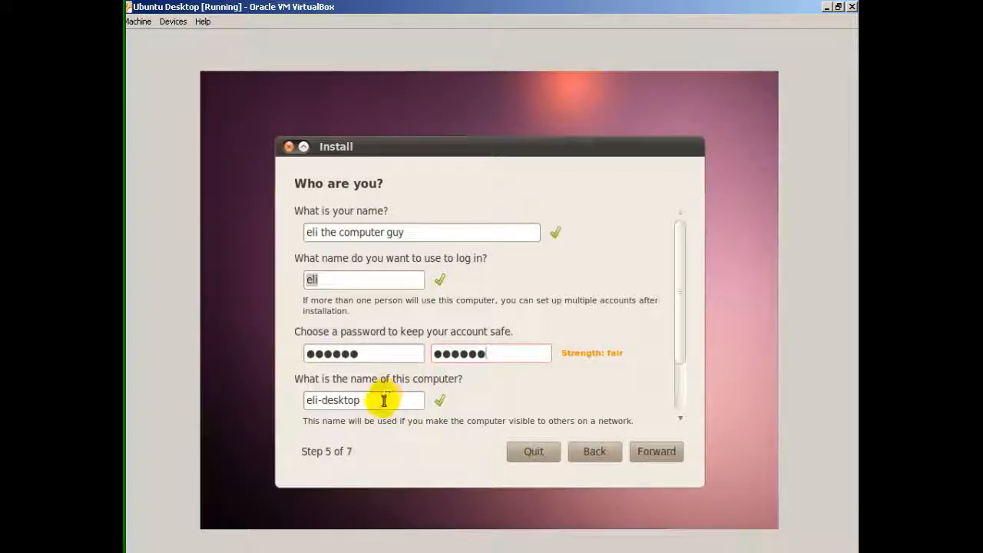
Step: Set the computer name to "desktop" and continue with "Require my password to log in" selected
{"action": "left_click_drag", "start_coordinate": [367, 400], "coordinate": [297, 399]}
{"action": "left_click", "coordinate": [320, 400]}
{"action": "left_click", "coordinate": [321, 400]}
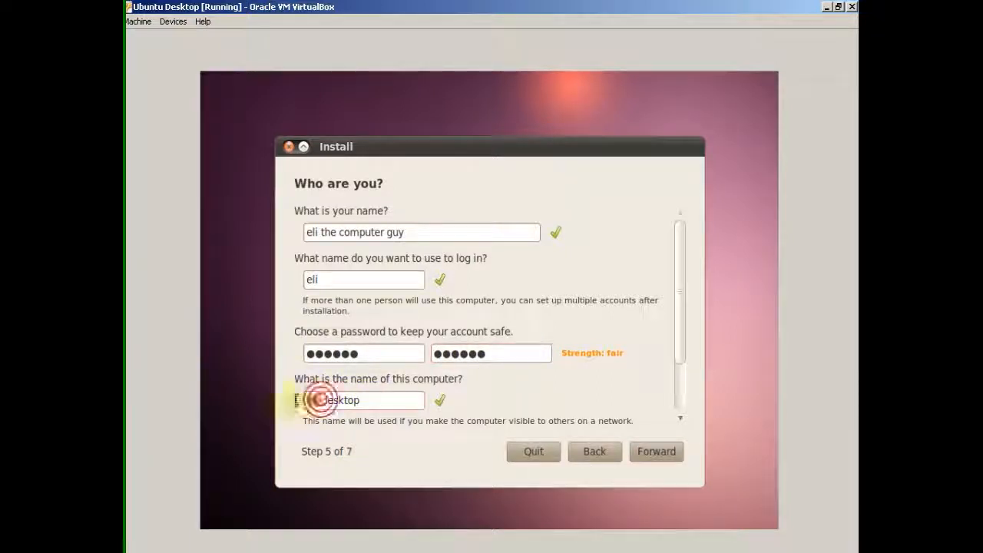
{"action": "key", "text": "BackSpace"}
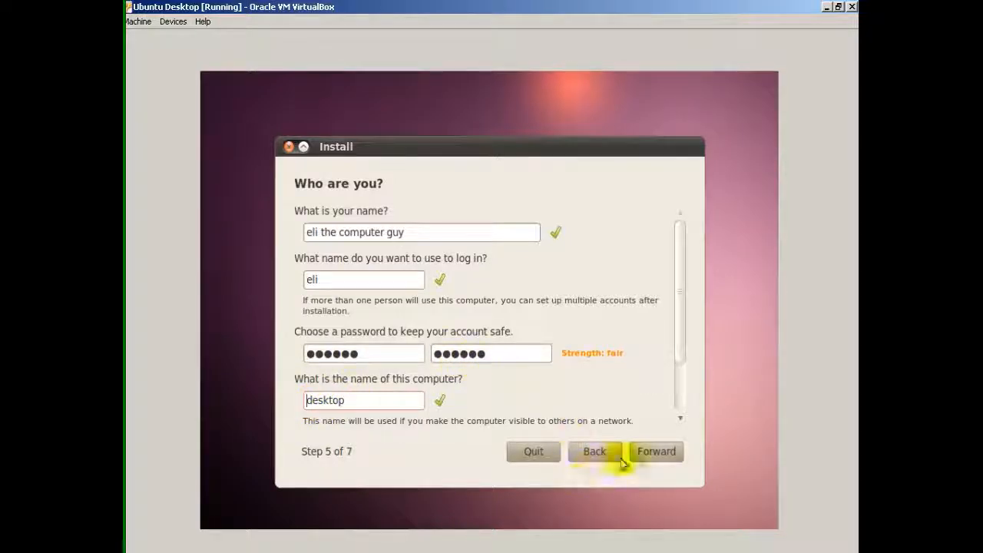
{"action": "left_click_drag", "start_coordinate": [684, 358], "coordinate": [686, 425]}
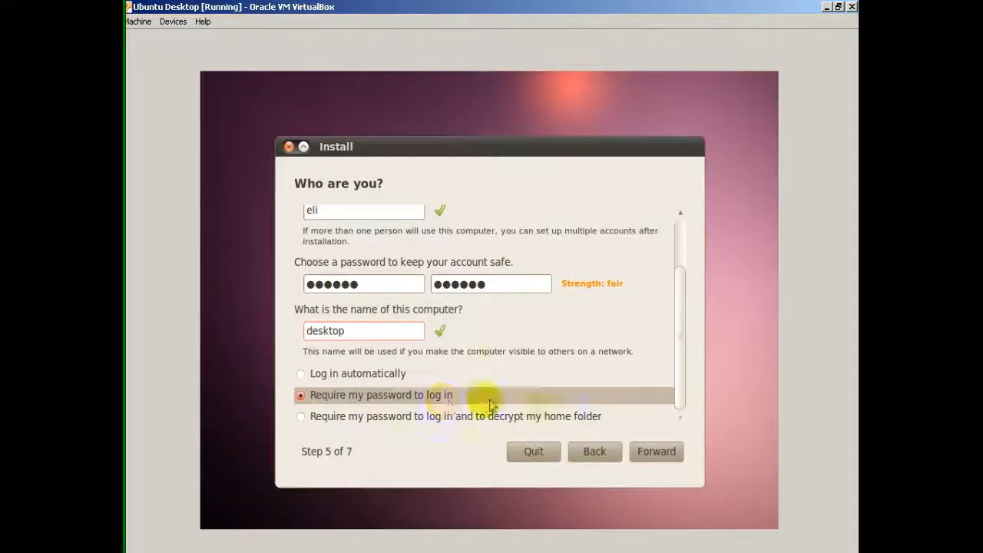
{"action": "left_click", "coordinate": [665, 453]}
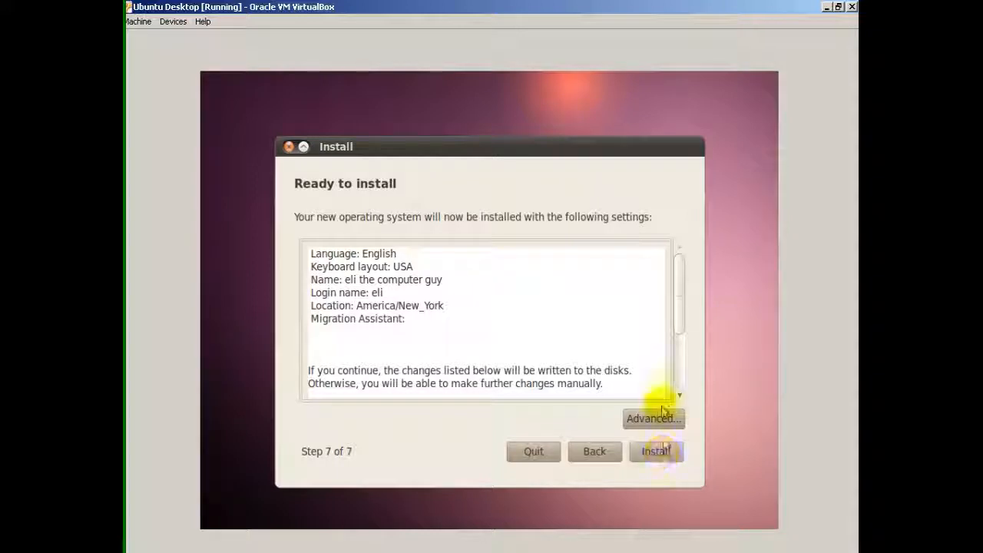
Step: Review the summary of installation settings and partition changes, and start the installation
{"action": "left_click_drag", "start_coordinate": [680, 312], "coordinate": [680, 380]}
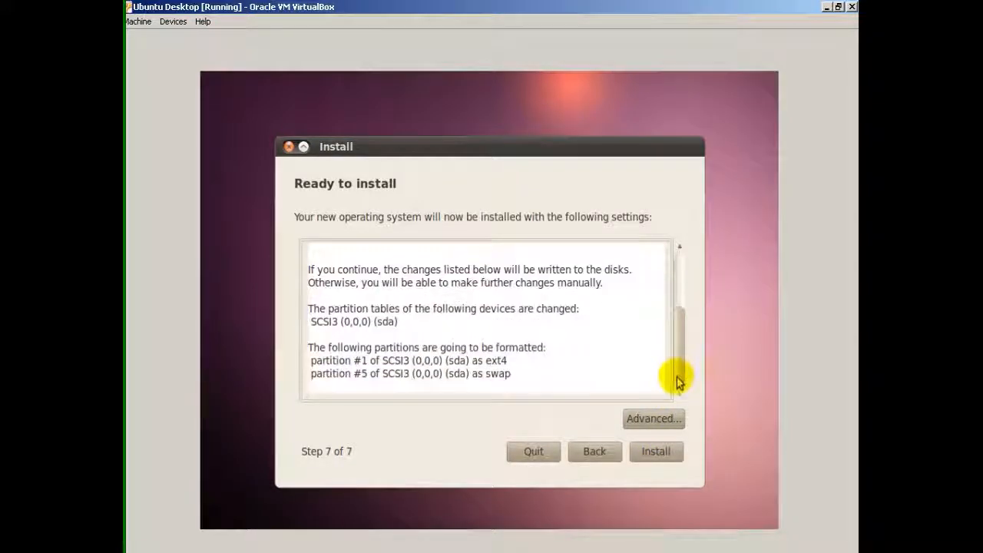
{"action": "left_click", "coordinate": [650, 453]}
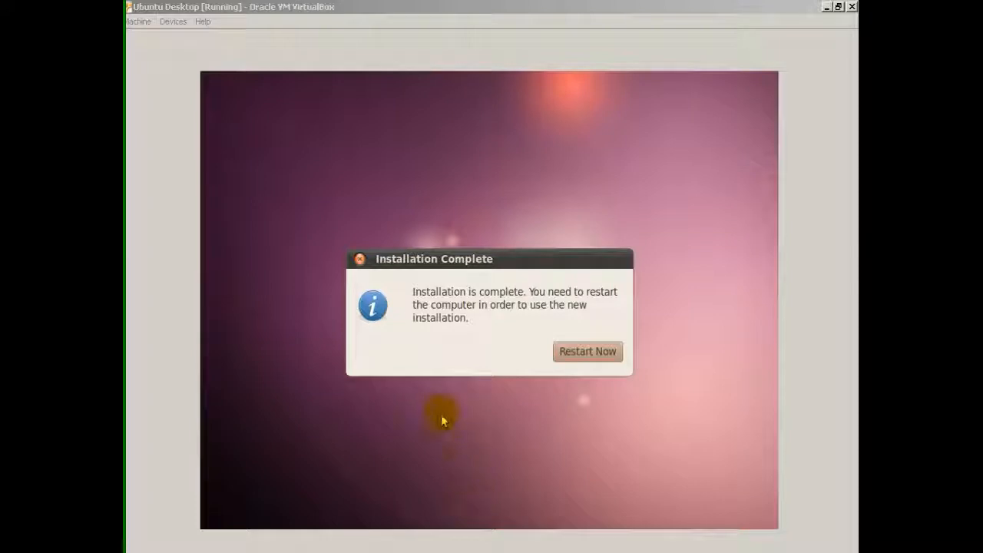
Step: Restart the virtual machine after the installation and boot to the Ubuntu Desktop login screen
{"action": "left_click", "coordinate": [454, 30]}
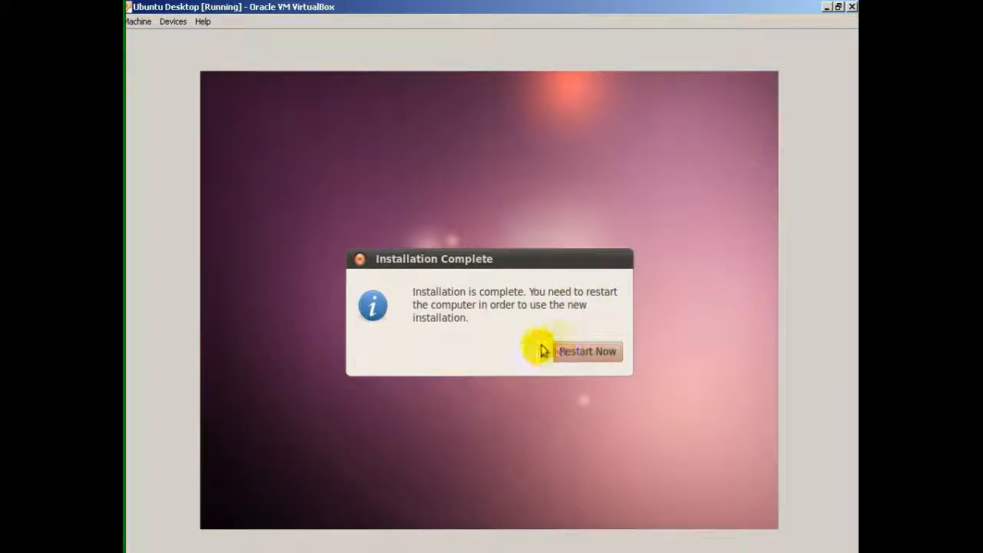
{"action": "left_click", "coordinate": [590, 352]}
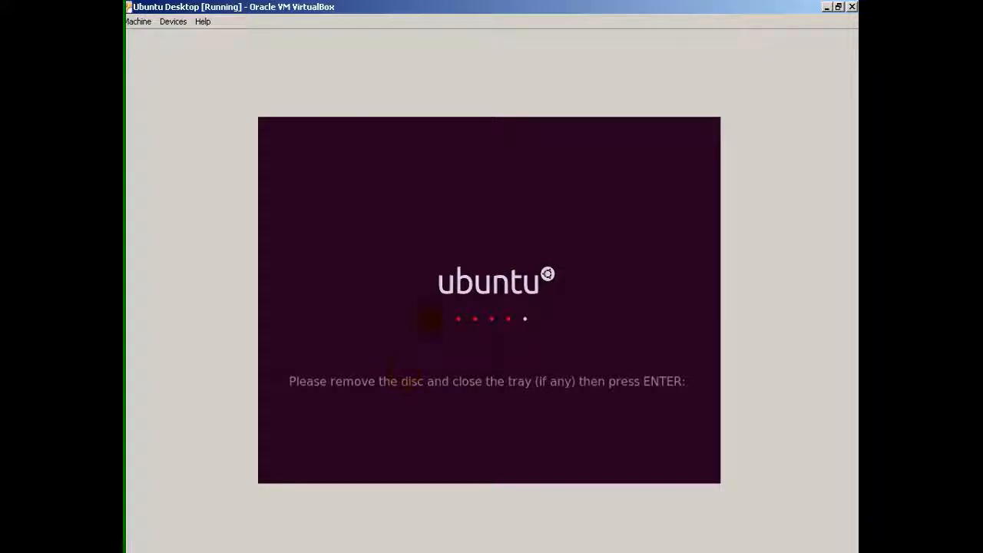
{"action": "key", "text": "Return"}
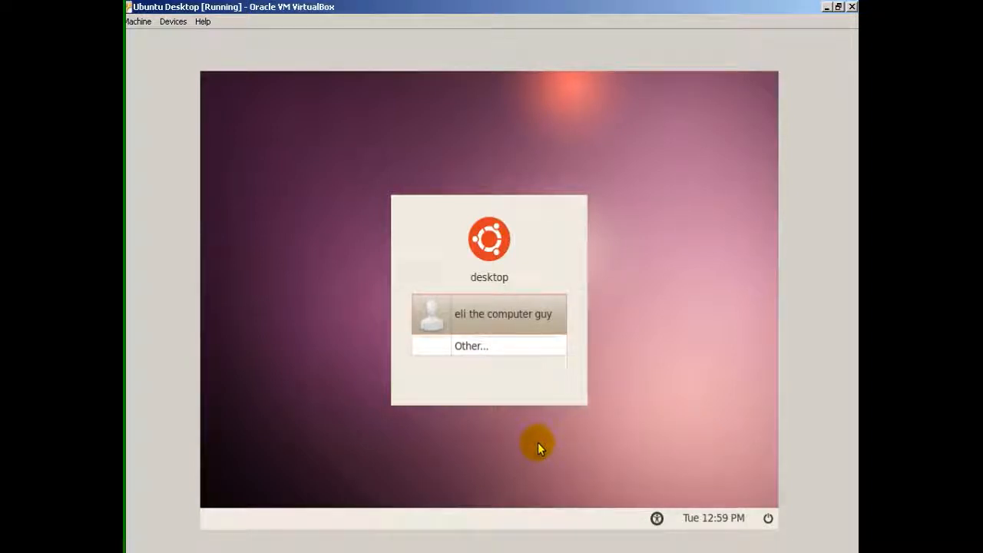
Step: Log in to the Ubuntu desktop with the existing user account by entering the account password
{"action": "left_click", "coordinate": [503, 326]}
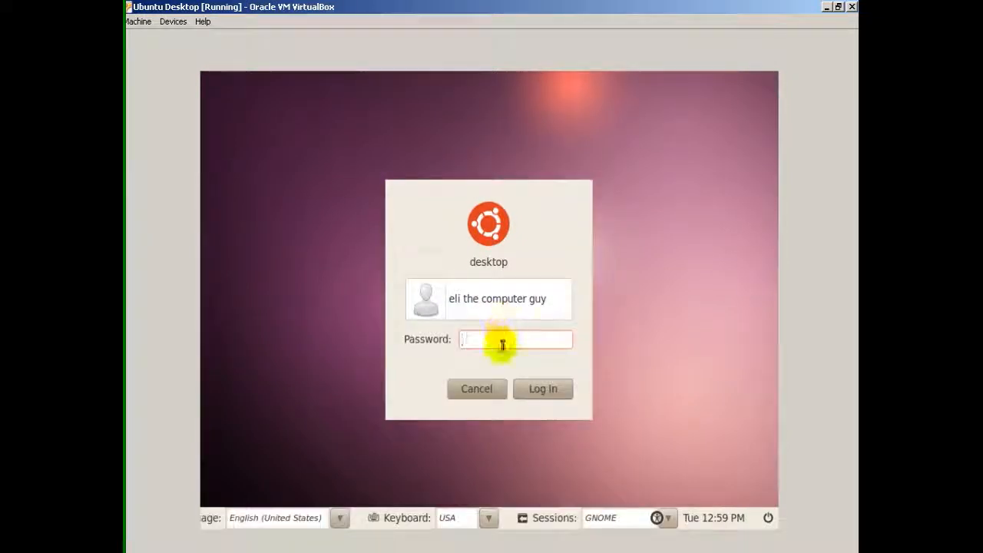
{"action": "type", "text": "******"}
{"action": "left_click", "coordinate": [541, 393]}
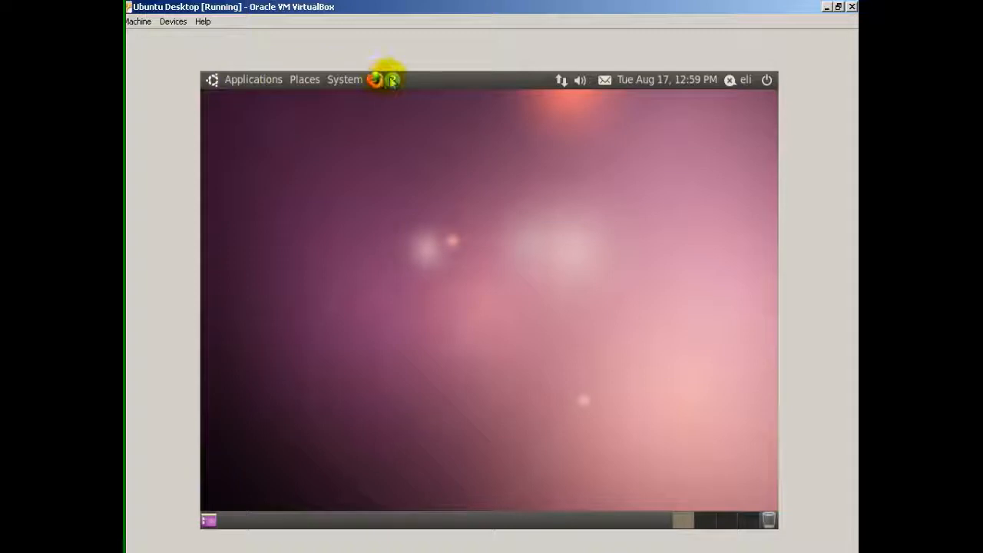
Step: Open the Calculator, compute 555 divided by 666, and close it
{"action": "left_click", "coordinate": [246, 81]}
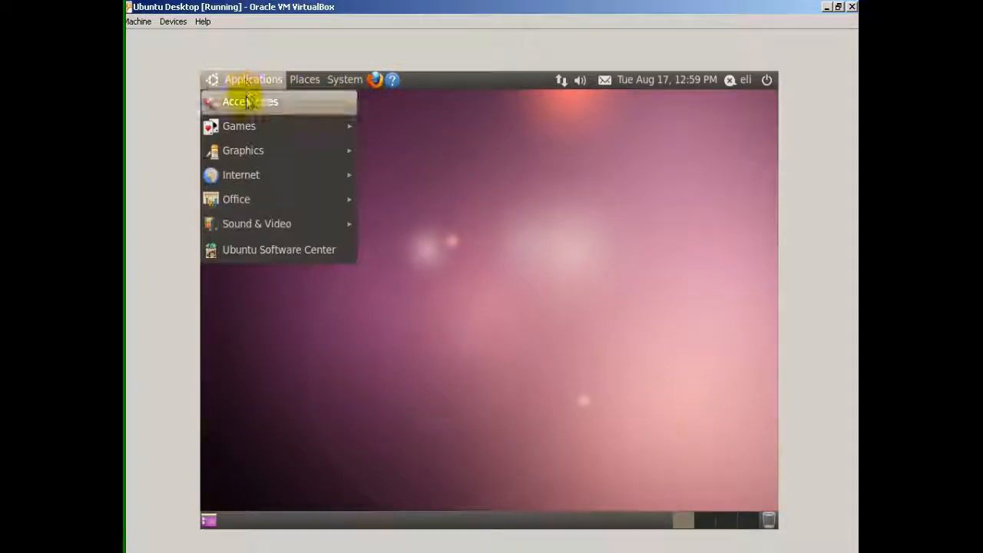
{"action": "mouse_move", "coordinate": [247, 107]}
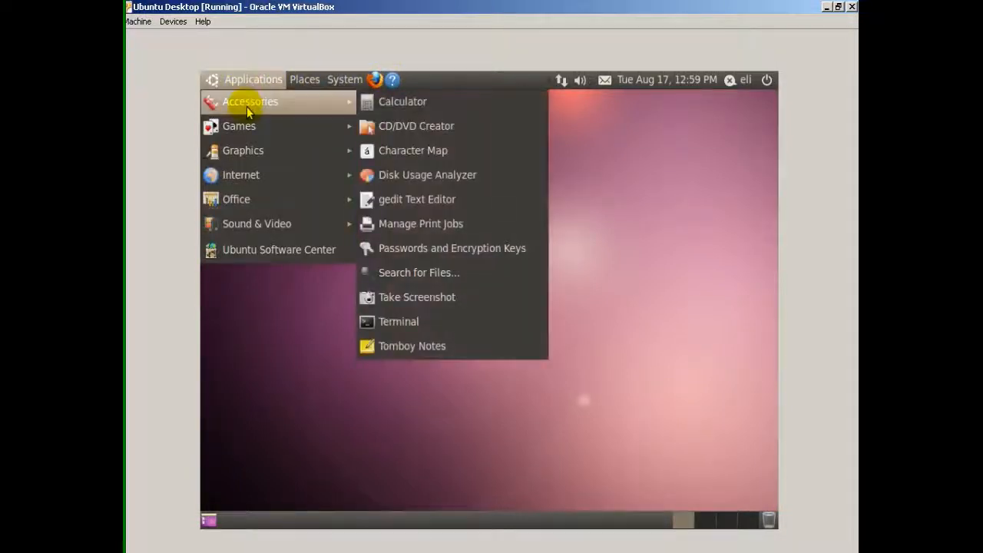
{"action": "left_click", "coordinate": [393, 103]}
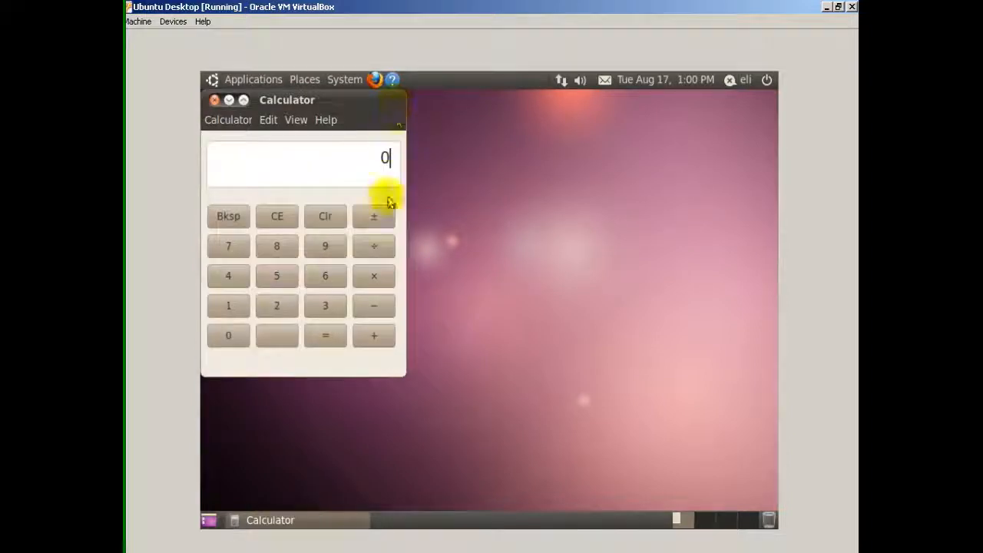
{"action": "left_click", "coordinate": [270, 278]}
{"action": "left_click", "coordinate": [272, 278]}
{"action": "left_click", "coordinate": [277, 278]}
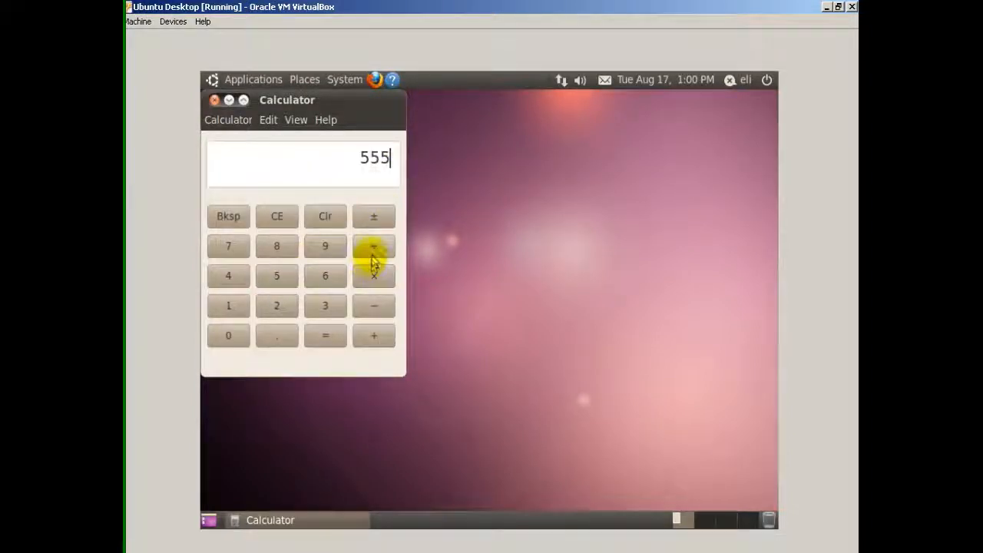
{"action": "left_click", "coordinate": [374, 248]}
{"action": "left_click", "coordinate": [325, 278]}
{"action": "left_click", "coordinate": [324, 277]}
{"action": "left_click", "coordinate": [325, 277]}
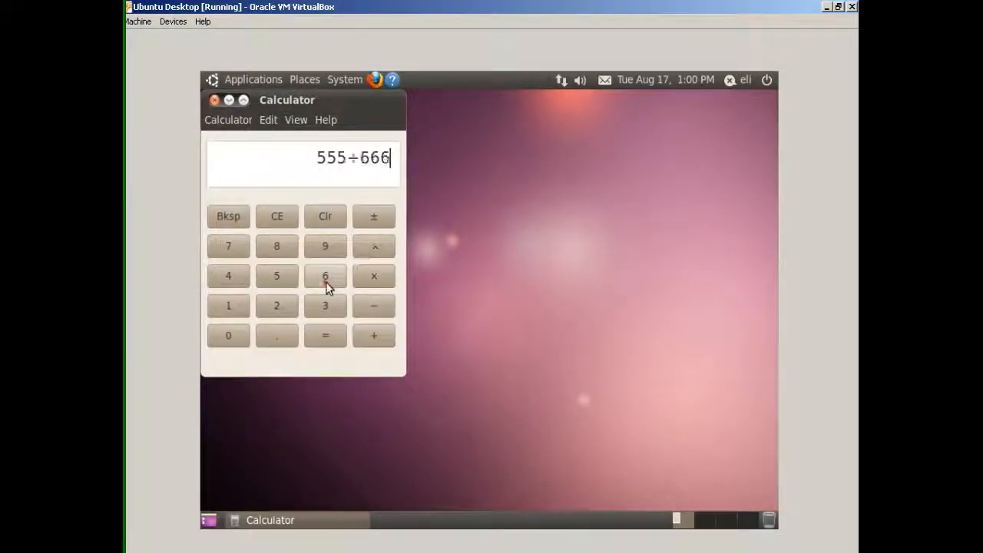
{"action": "left_click", "coordinate": [326, 335]}
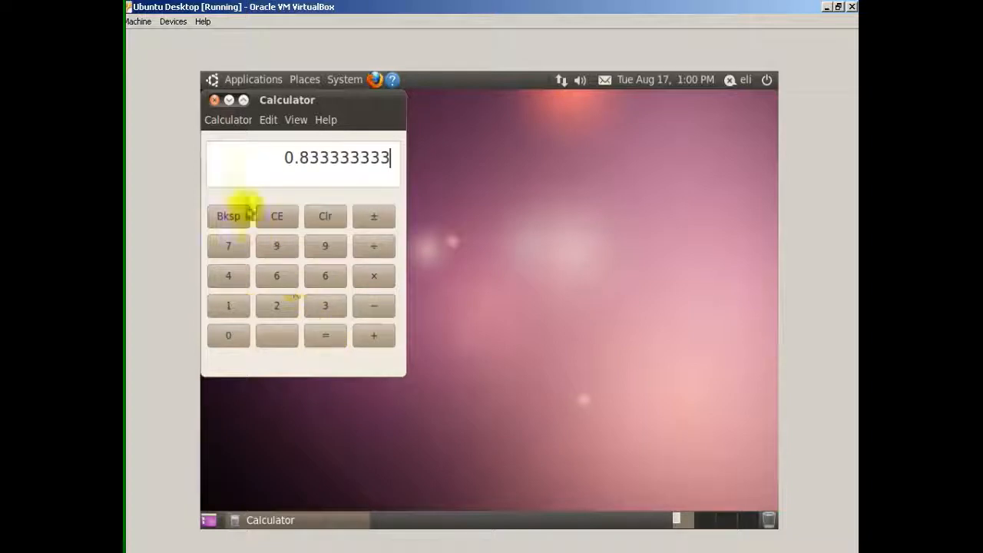
{"action": "left_click", "coordinate": [215, 99]}
Step: Look over the installed games, graphics, internet and office applications
{"action": "left_click", "coordinate": [255, 80]}
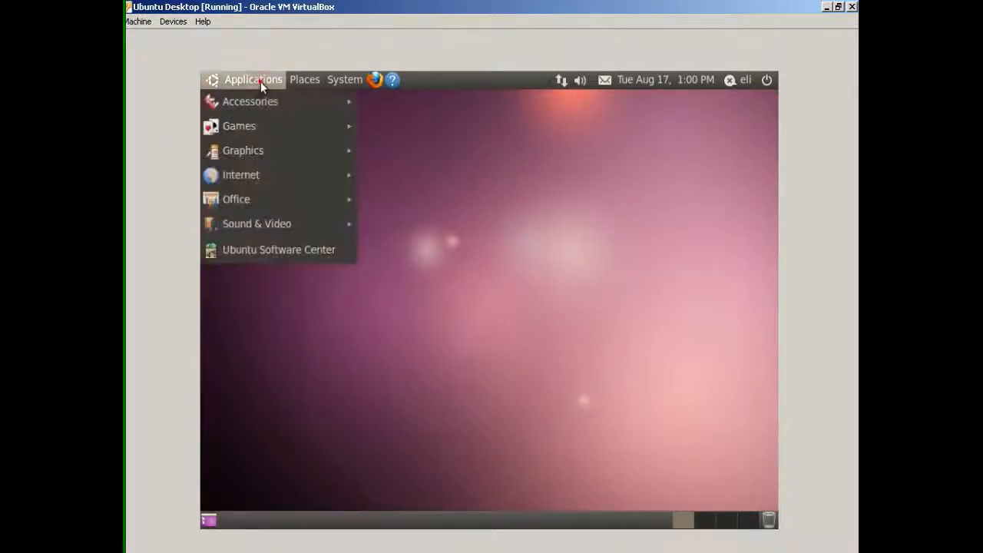
{"action": "mouse_move", "coordinate": [269, 127]}
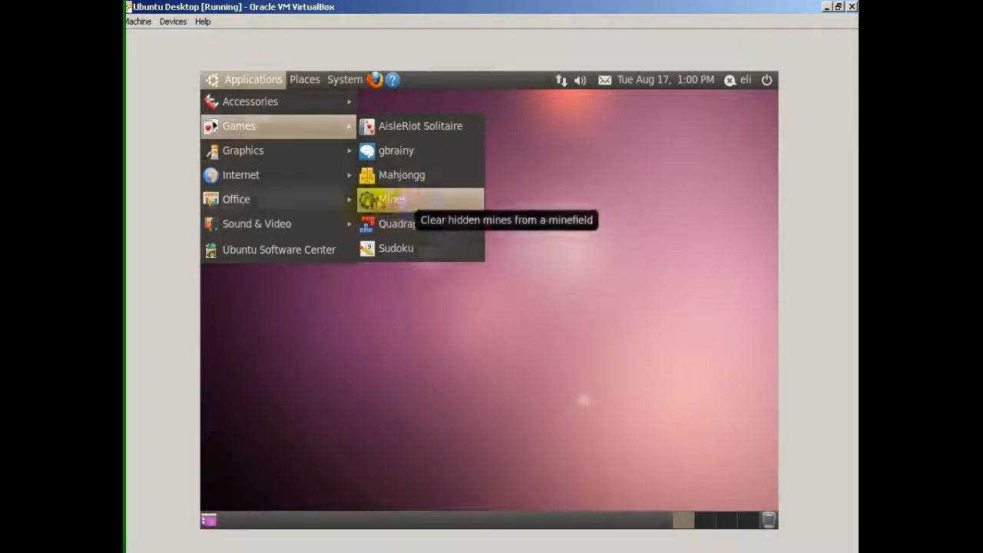
{"action": "mouse_move", "coordinate": [283, 150]}
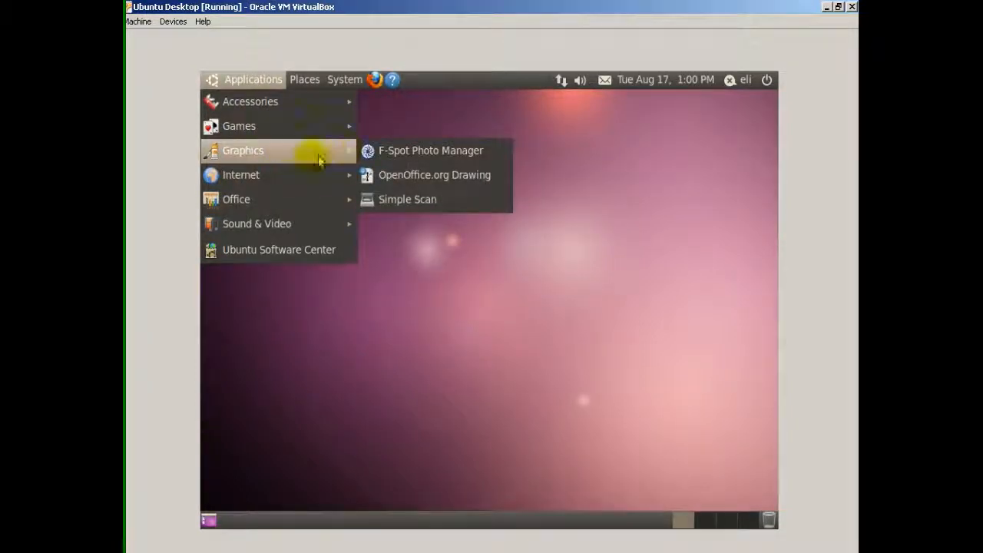
{"action": "mouse_move", "coordinate": [300, 175]}
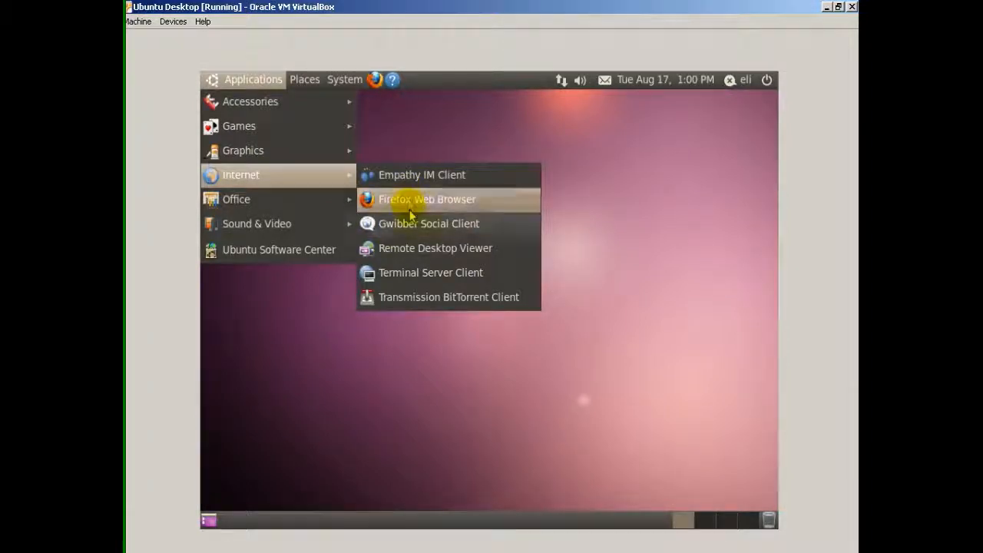
{"action": "mouse_move", "coordinate": [270, 209]}
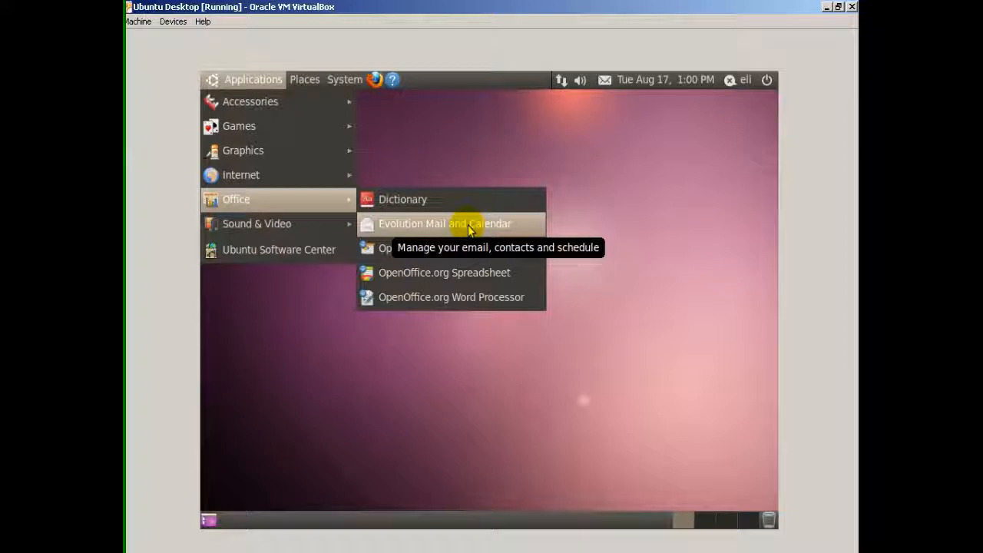
Step: Open the computer's file system in the file browser and go to the apt folder inside etc
{"action": "mouse_move", "coordinate": [305, 82]}
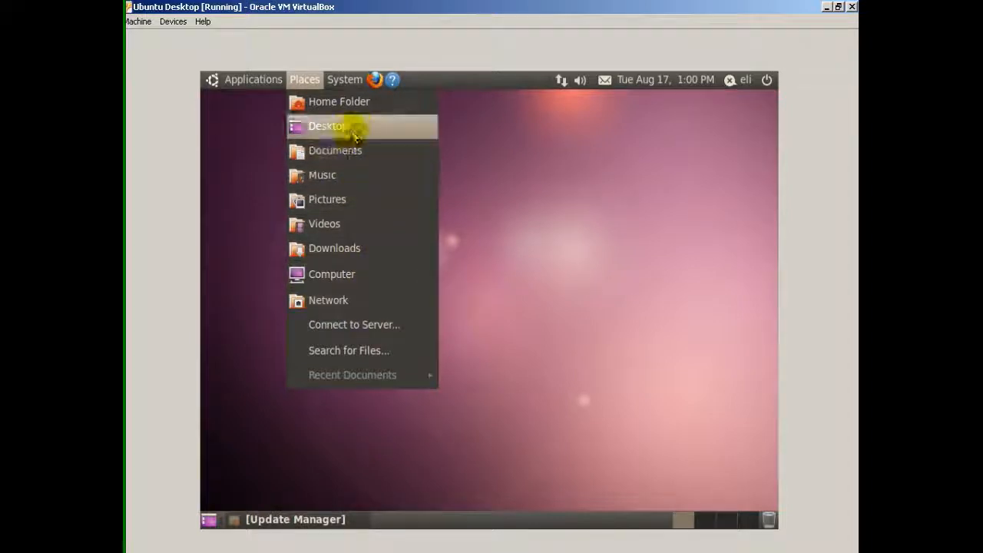
{"action": "left_click", "coordinate": [334, 278]}
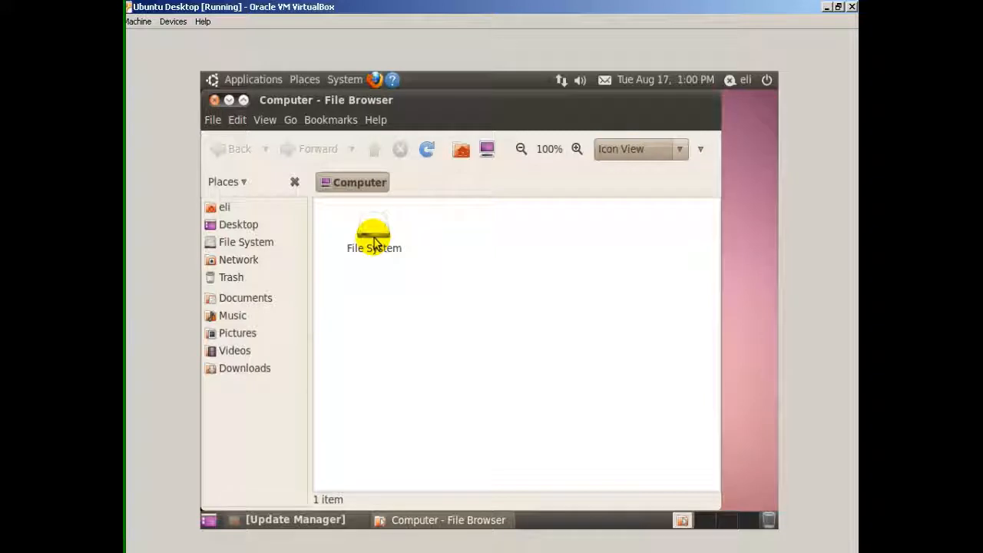
{"action": "double_click", "coordinate": [373, 242]}
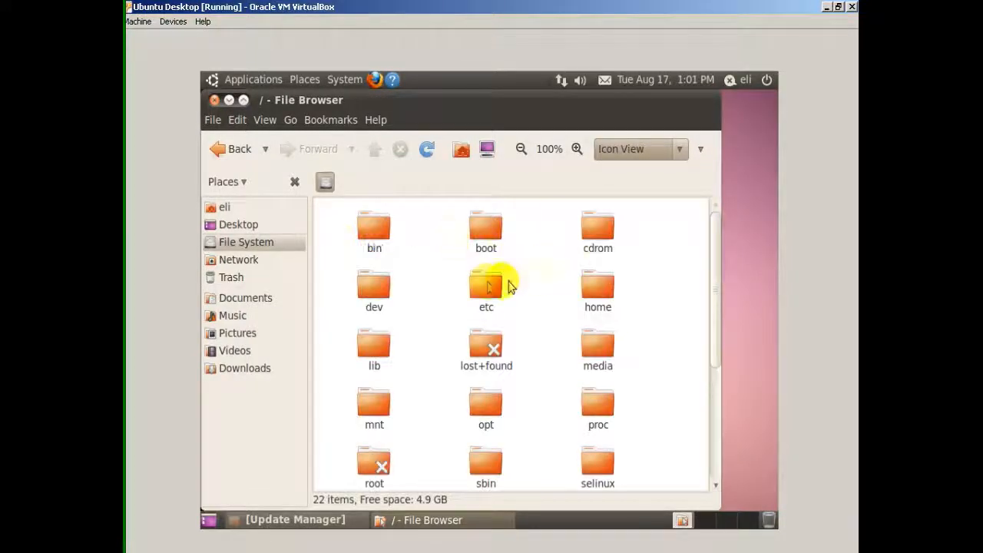
{"action": "scroll", "coordinate": [491, 284], "scroll_direction": "down", "scroll_amount": 3}
{"action": "scroll", "coordinate": [487, 283], "scroll_direction": "down", "scroll_amount": 1}
{"action": "scroll", "coordinate": [486, 281], "scroll_direction": "up", "scroll_amount": 3}
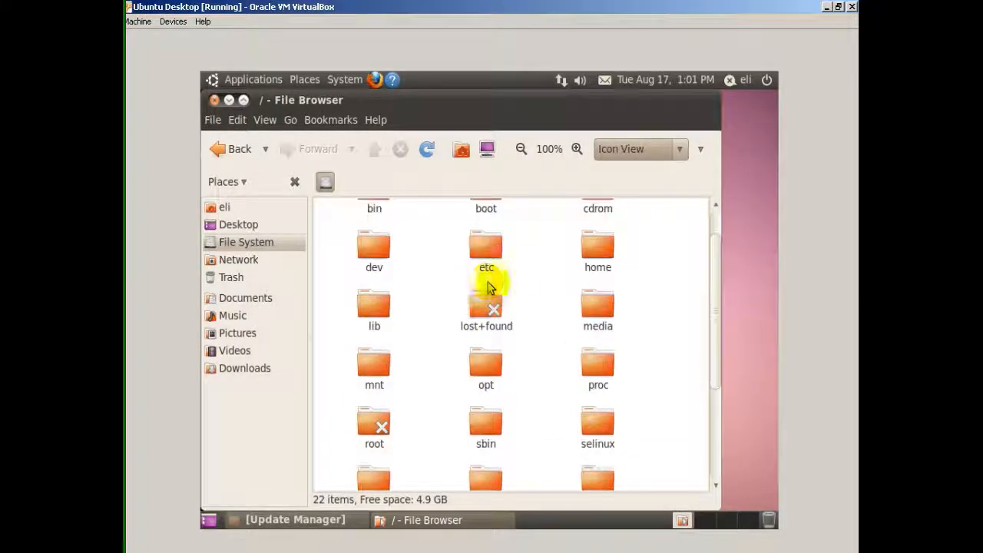
{"action": "double_click", "coordinate": [480, 249]}
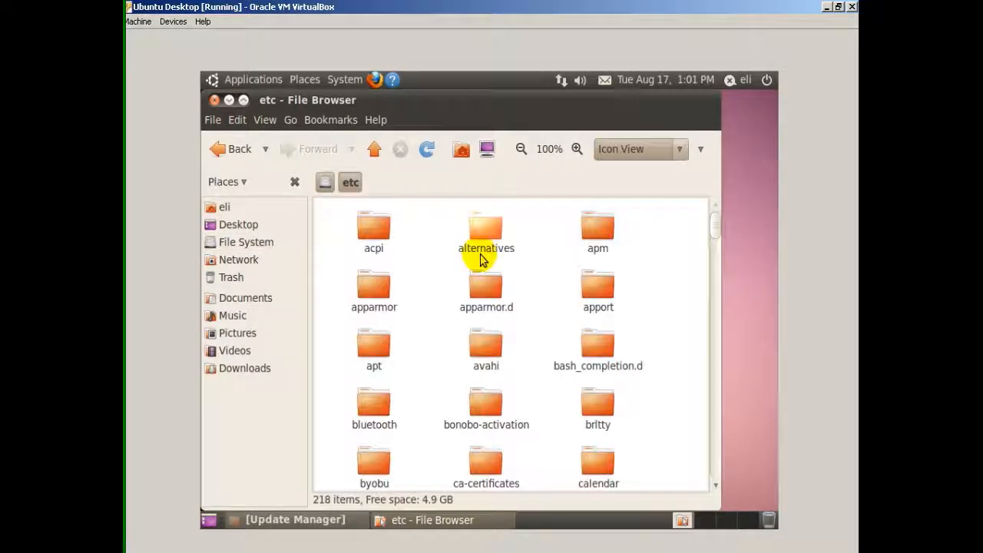
{"action": "double_click", "coordinate": [373, 355]}
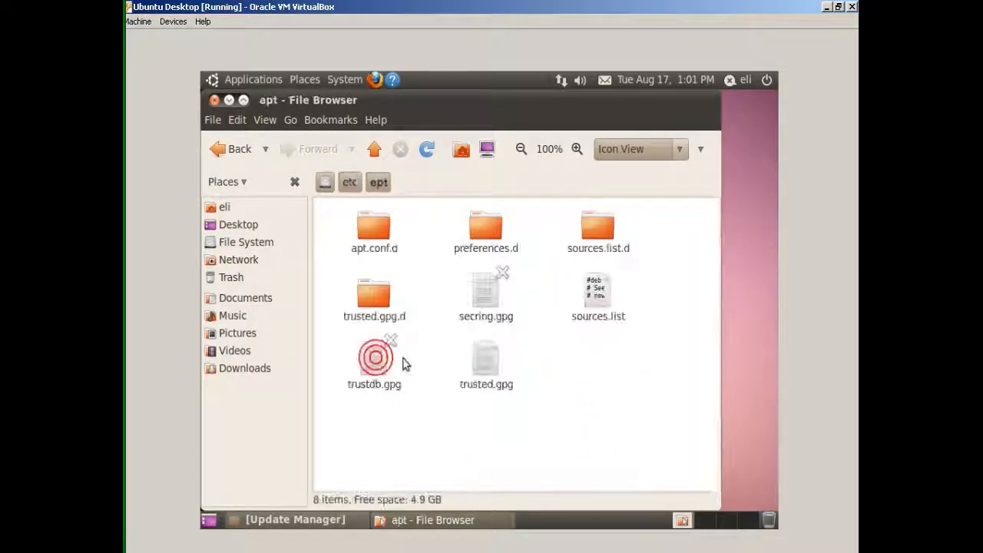
Step: Look inside the trusted.gpg.d folder and return to the apt folder
{"action": "double_click", "coordinate": [369, 299]}
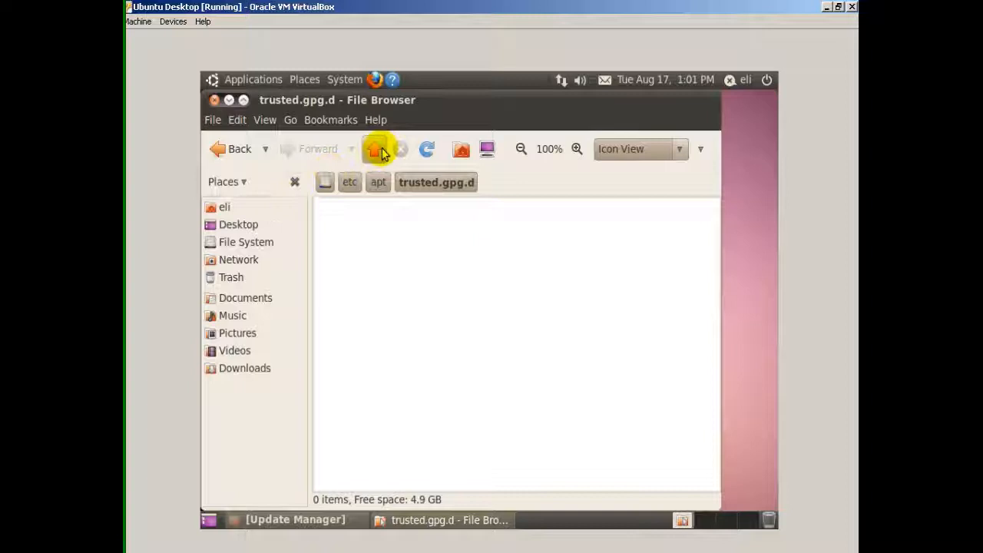
{"action": "left_click", "coordinate": [377, 151]}
{"action": "left_click", "coordinate": [238, 152]}
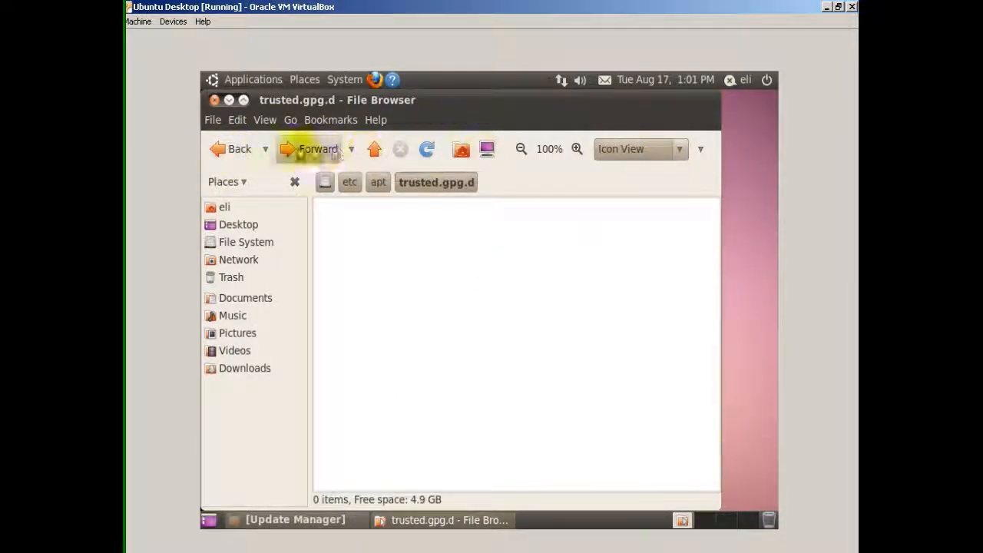
{"action": "left_click", "coordinate": [236, 153]}
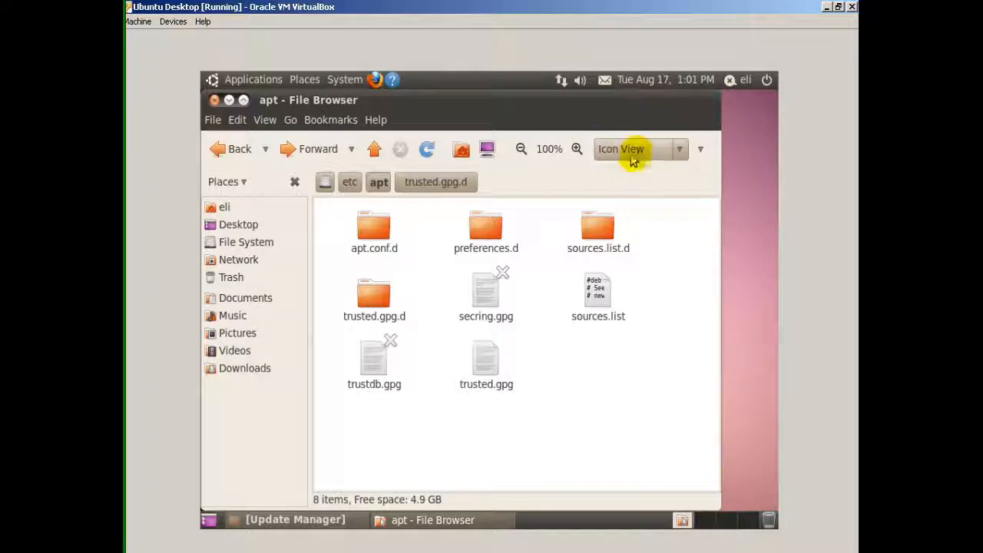
Step: Switch the apt folder's display to List View and close the file browser
{"action": "left_click", "coordinate": [680, 150]}
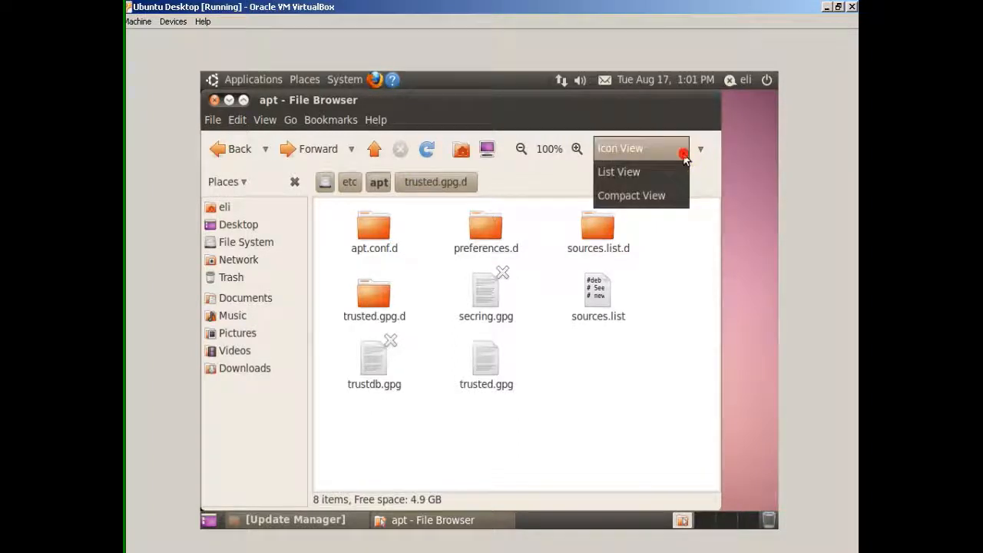
{"action": "left_click", "coordinate": [636, 170]}
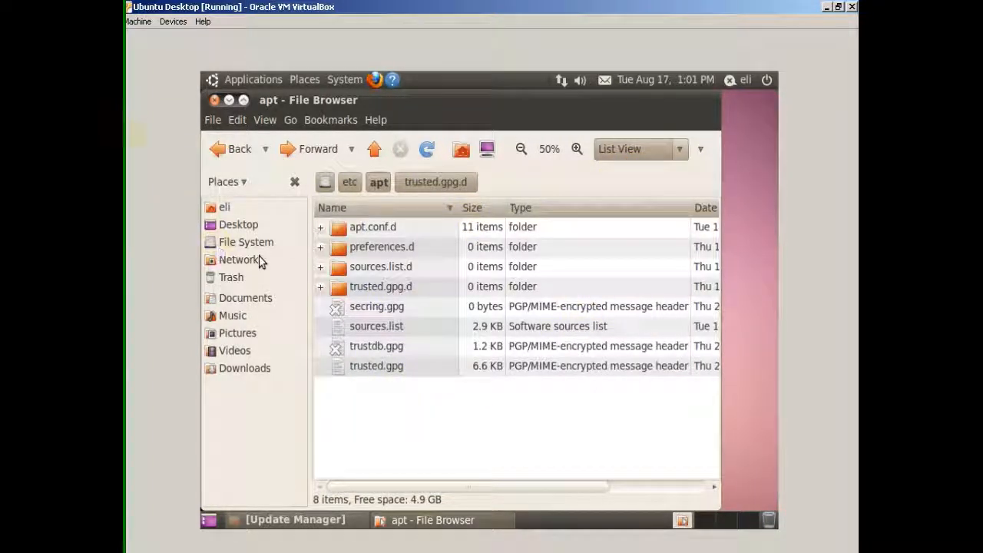
{"action": "left_click", "coordinate": [215, 101]}
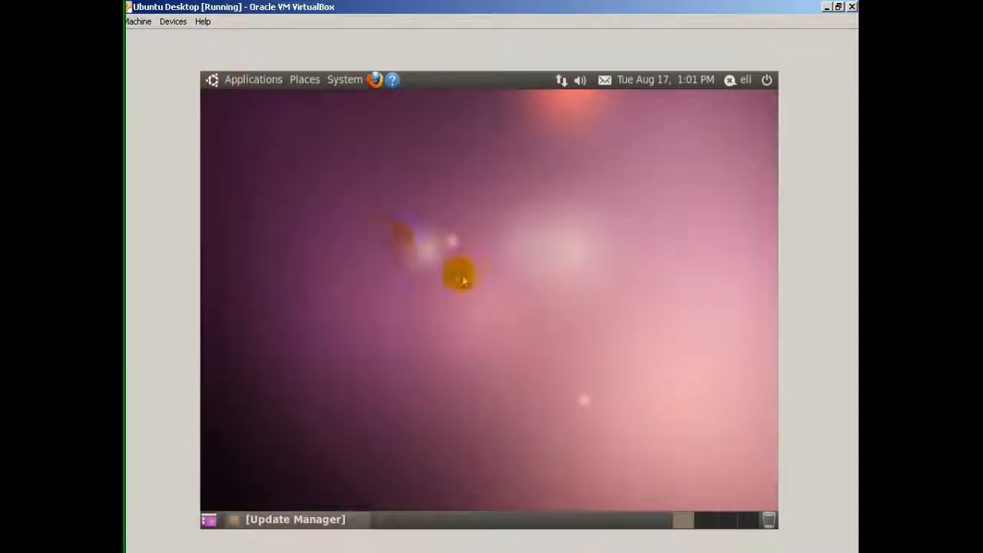
{"action": "left_click", "coordinate": [374, 79]}
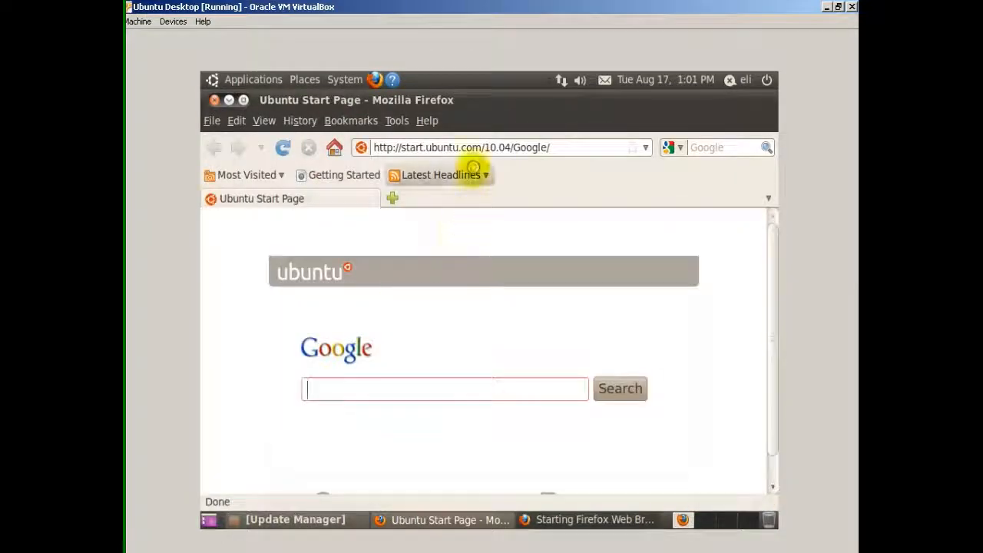
{"action": "left_click", "coordinate": [474, 149]}
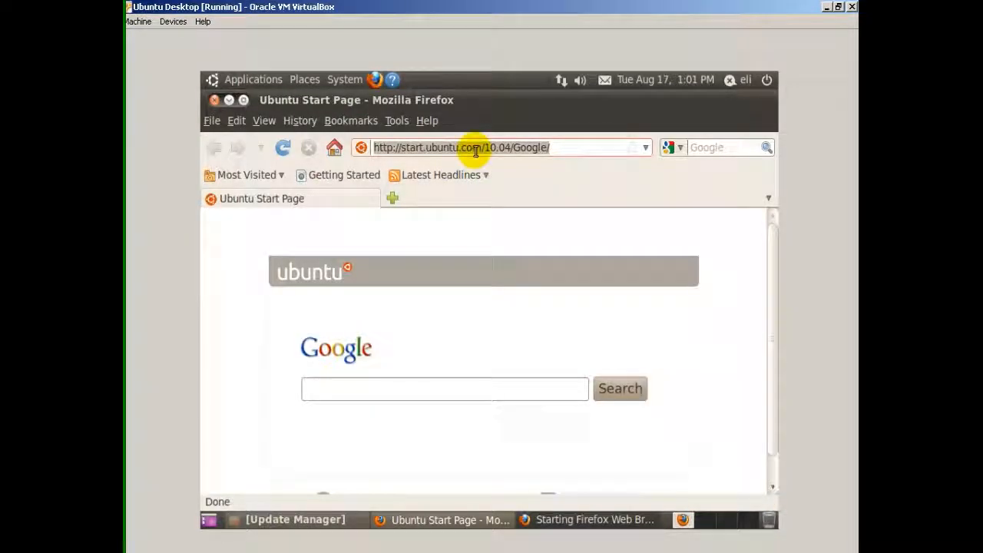
{"action": "type", "text": "www.cnn.com"}
{"action": "key", "text": "Return"}
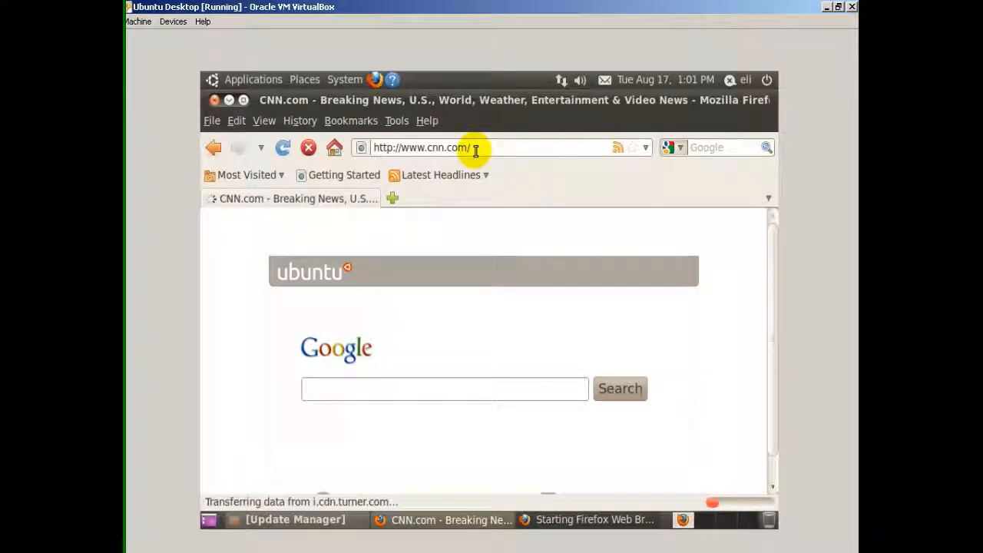
Step: Look through the CNN home page and close the browser
{"action": "scroll", "coordinate": [614, 261], "scroll_direction": "down", "scroll_amount": 3}
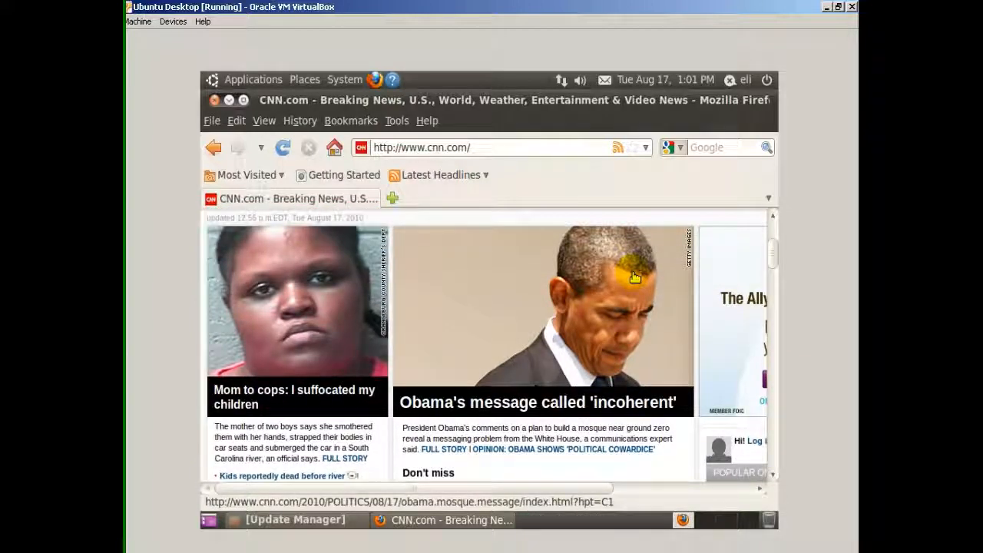
{"action": "scroll", "coordinate": [634, 277], "scroll_direction": "down", "scroll_amount": 1}
{"action": "scroll", "coordinate": [634, 277], "scroll_direction": "up", "scroll_amount": 1}
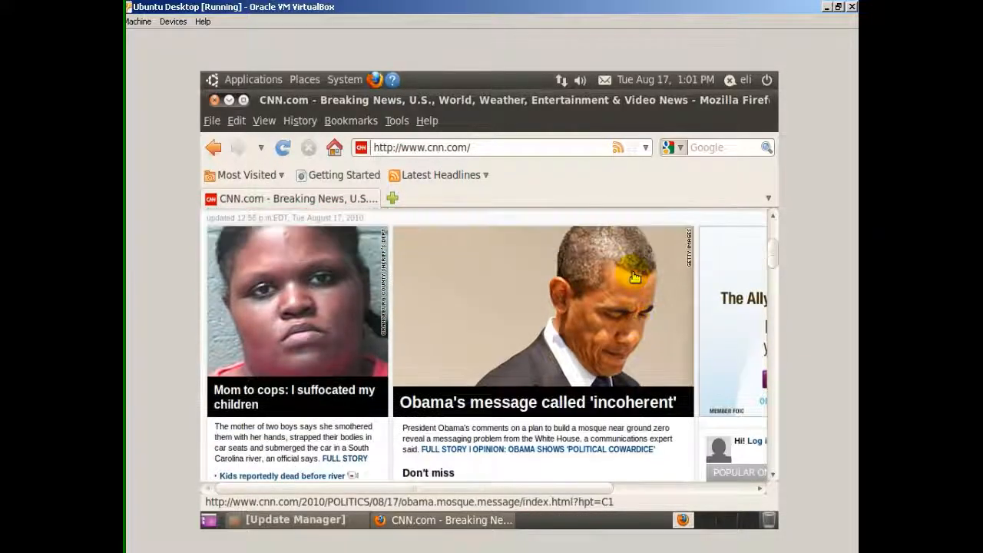
{"action": "scroll", "coordinate": [526, 303], "scroll_direction": "down", "scroll_amount": 8}
{"action": "scroll", "coordinate": [529, 307], "scroll_direction": "up", "scroll_amount": 10}
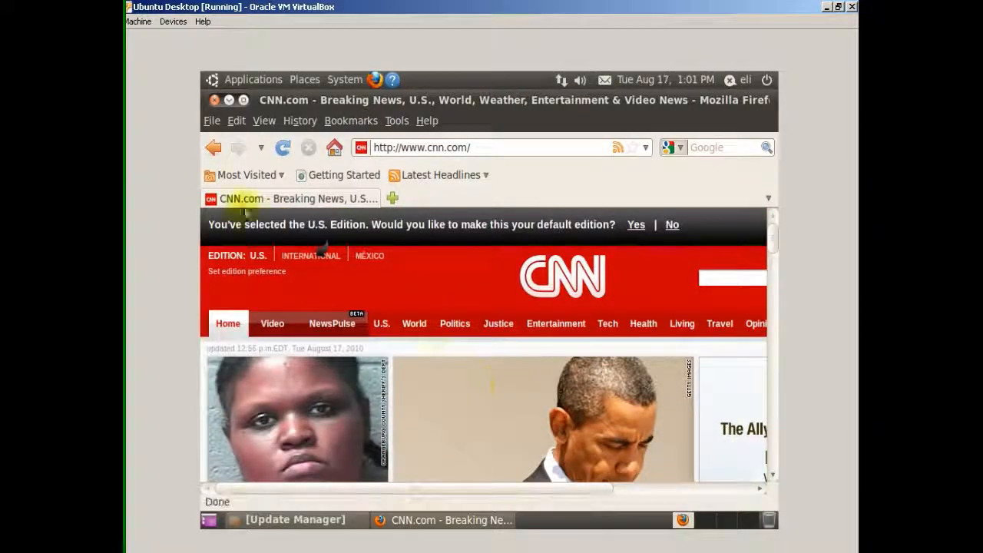
{"action": "left_click", "coordinate": [214, 101]}
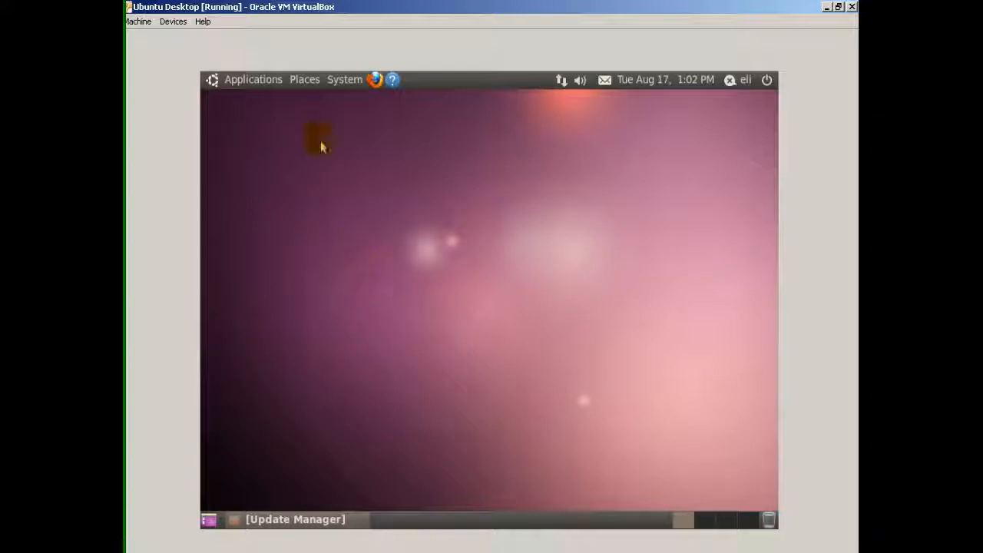
Step: Open a Terminal window from the accessories applications
{"action": "left_click", "coordinate": [237, 86]}
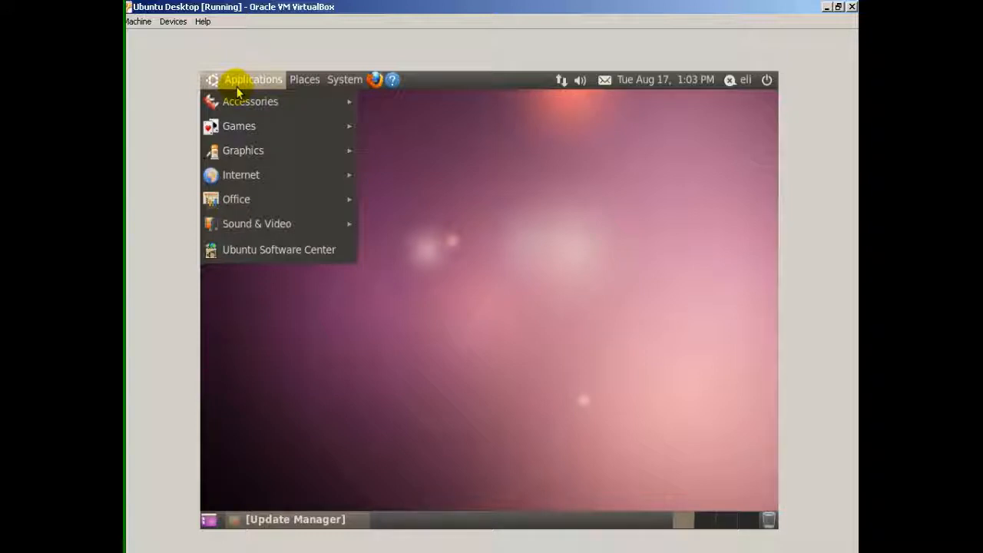
{"action": "mouse_move", "coordinate": [247, 104]}
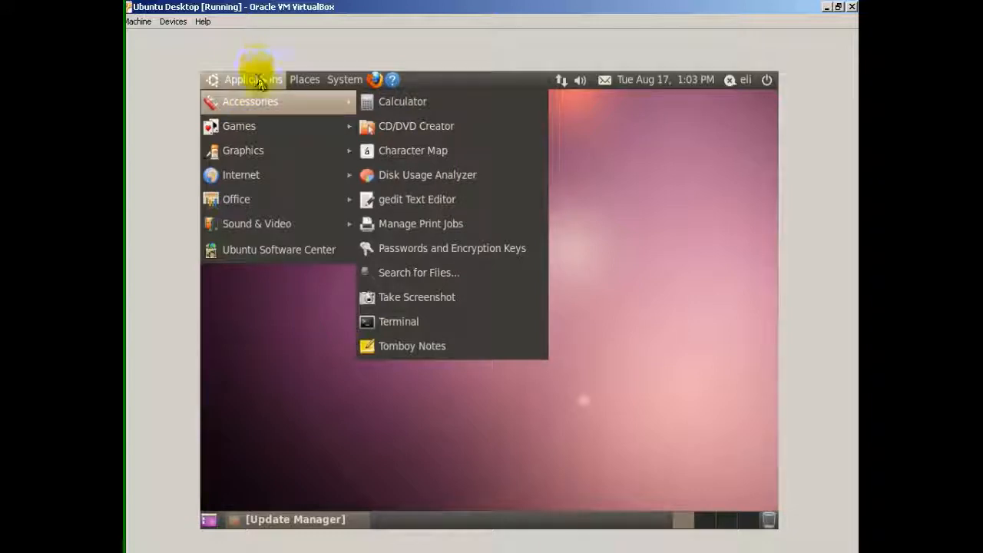
{"action": "left_click", "coordinate": [403, 323]}
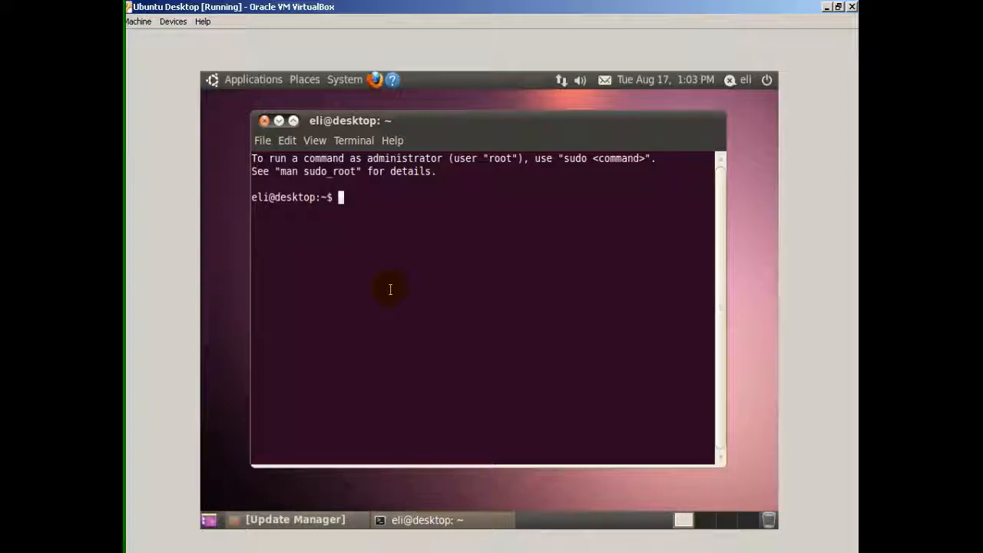
Step: Review where Terminal is found among the accessories and close the open Terminal window
{"action": "left_click", "coordinate": [253, 79]}
{"action": "mouse_move", "coordinate": [307, 101]}
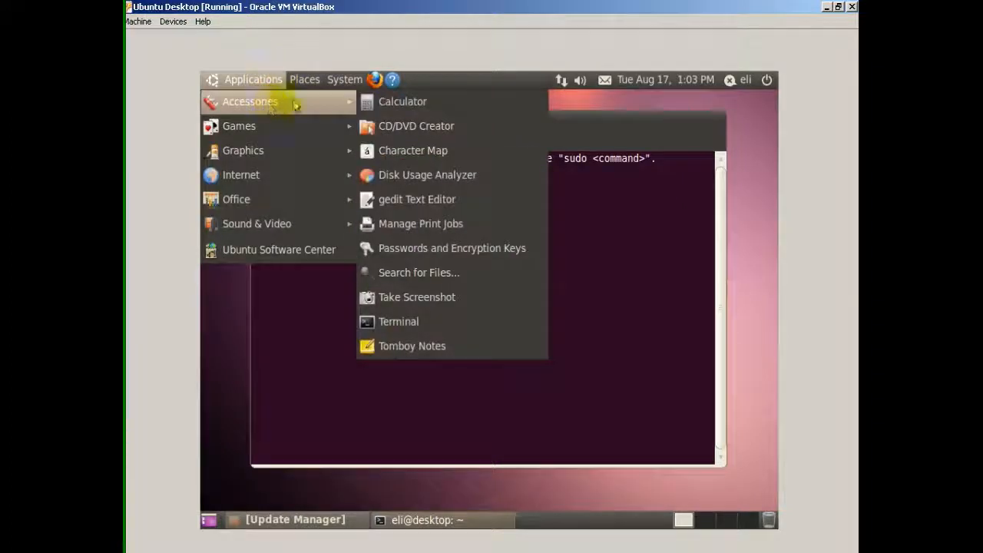
{"action": "left_click", "coordinate": [612, 330]}
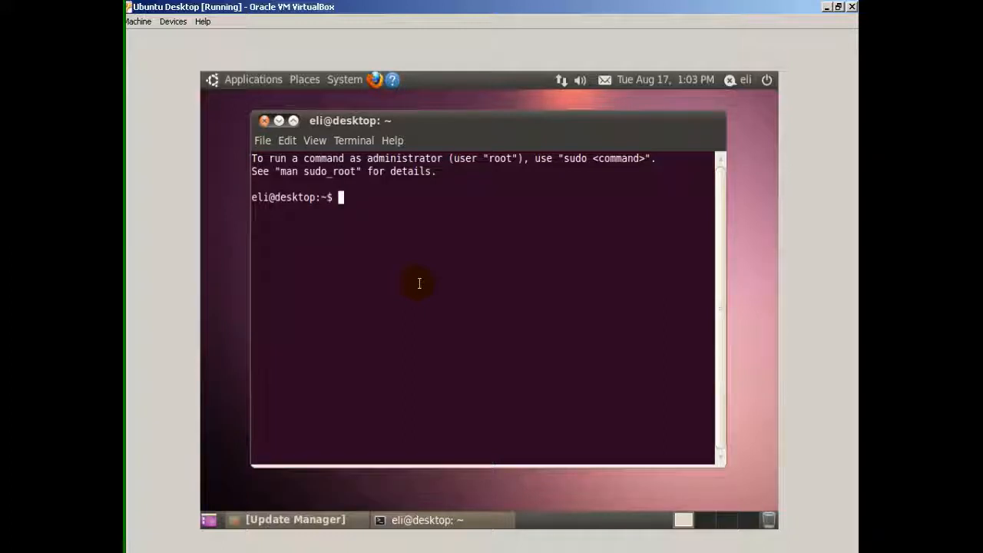
{"action": "left_click", "coordinate": [263, 122]}
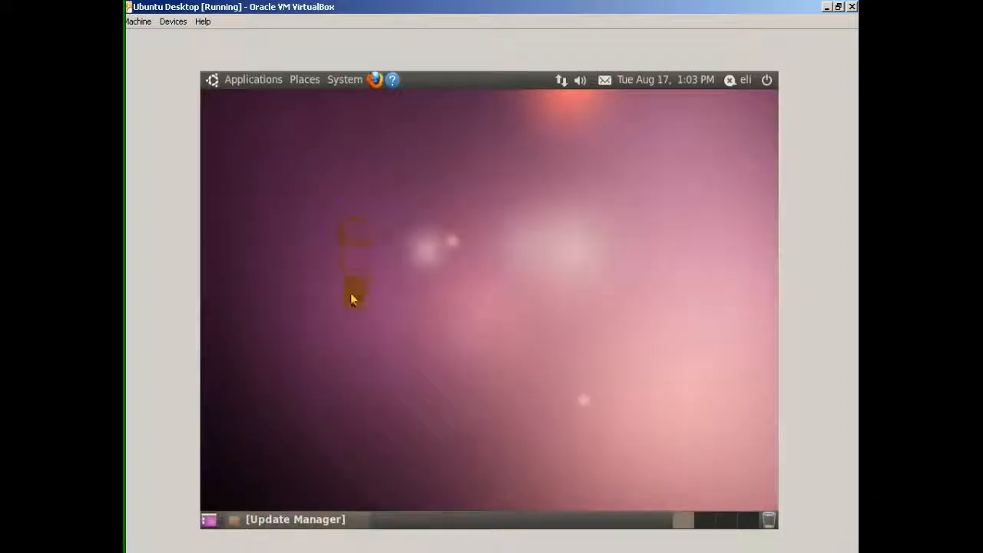